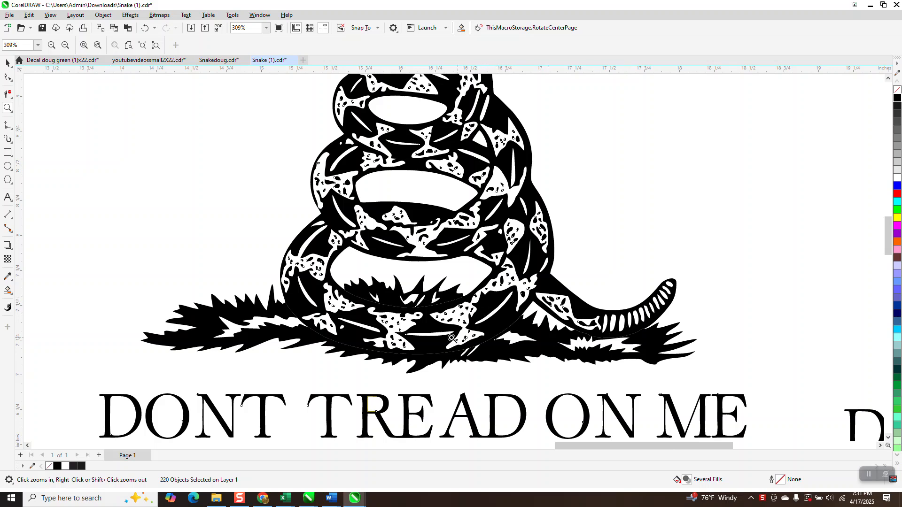
Draw a rectangle about 10.5 by 4.8 inches around both snake designs and fill it yellow.
{"action": "scroll", "coordinate": [347, 292], "scroll_direction": "down", "scroll_amount": 2}
{"action": "left_click", "coordinate": [8, 153]}
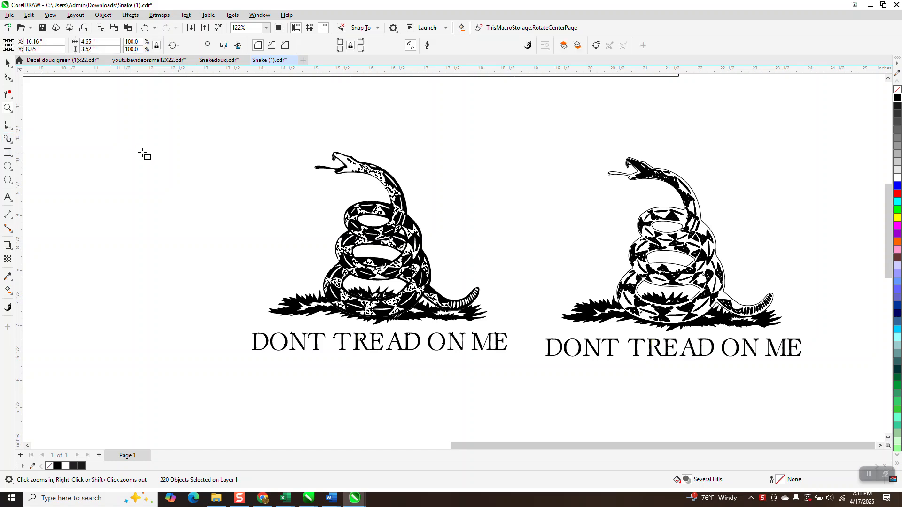
{"action": "left_click_drag", "start_coordinate": [235, 132], "coordinate": [813, 393]}
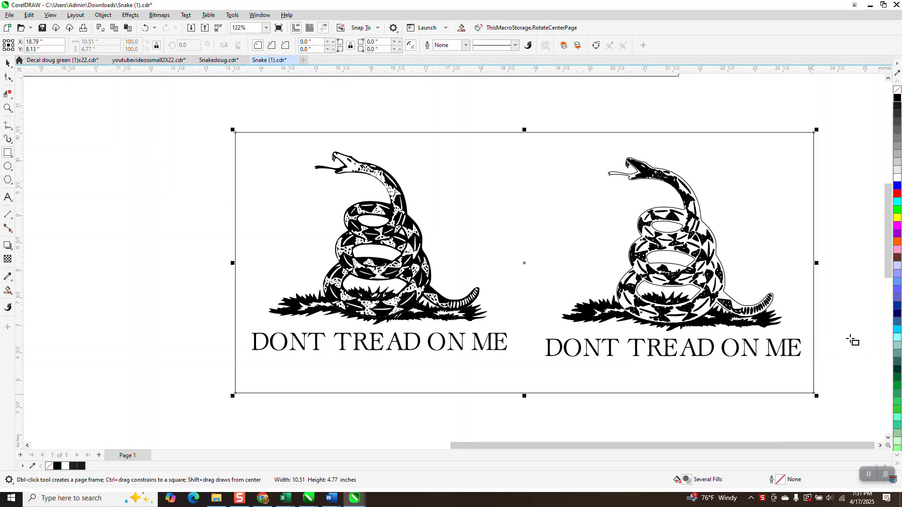
{"action": "left_click", "coordinate": [897, 217]}
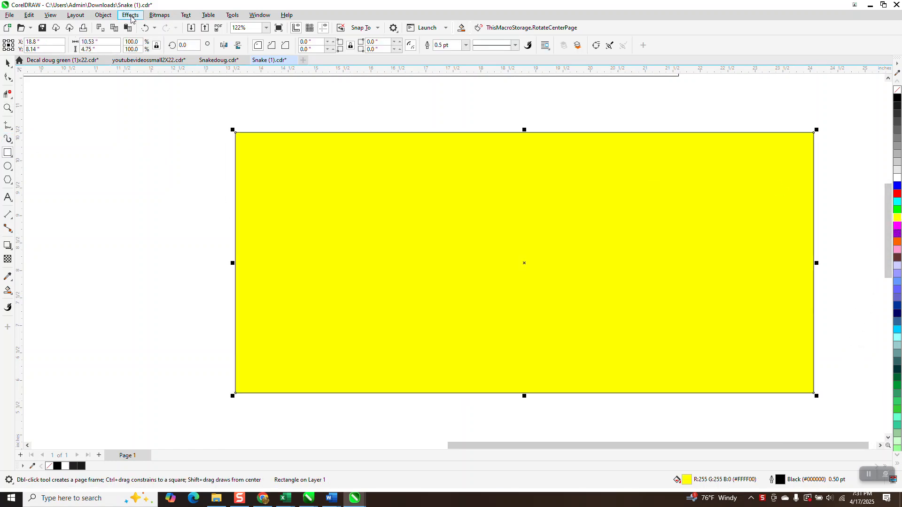
Send the yellow rectangle to the back, behind both snake designs.
{"action": "left_click", "coordinate": [103, 15]}
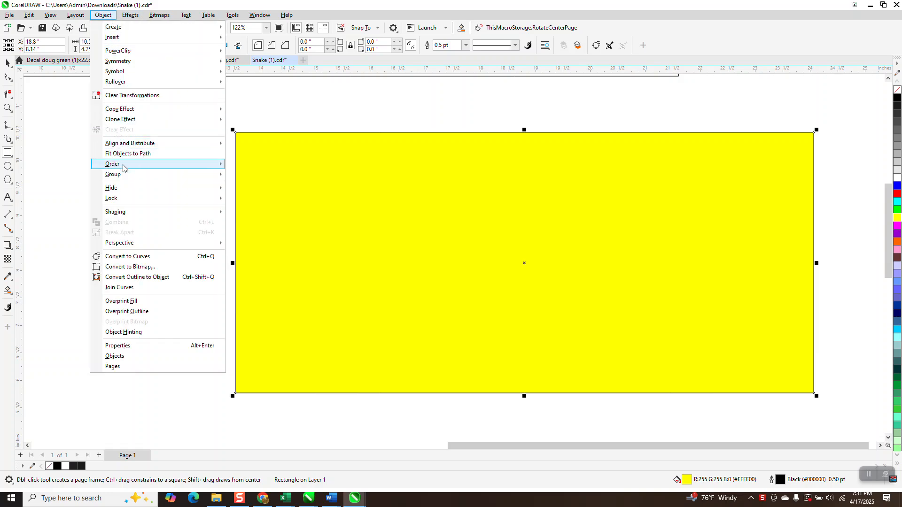
{"action": "mouse_move", "coordinate": [123, 165]}
{"action": "left_click", "coordinate": [240, 178]}
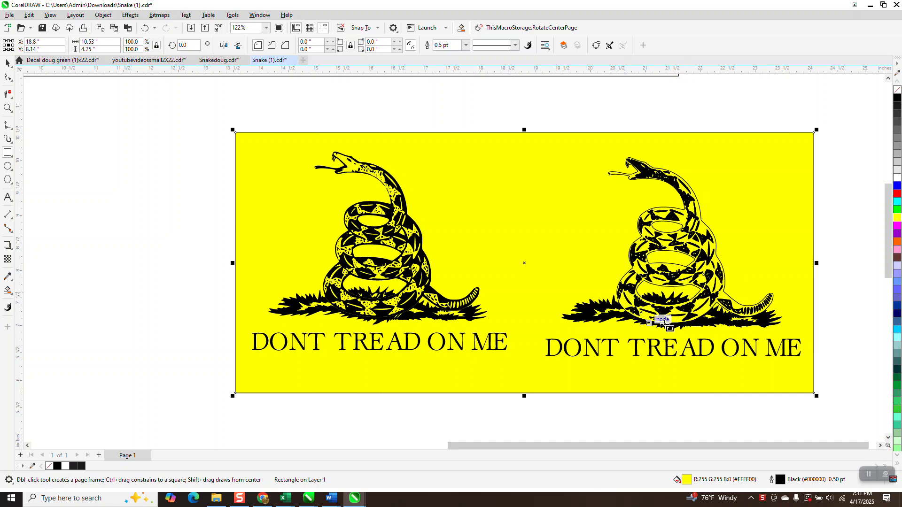
Delete the yellow background rectangle.
{"action": "left_click", "coordinate": [7, 62]}
{"action": "left_click", "coordinate": [391, 192]}
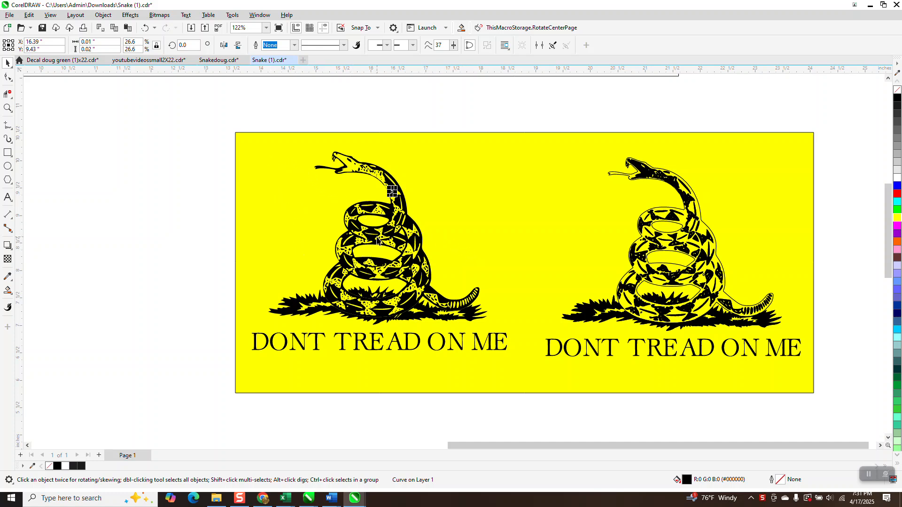
{"action": "left_click", "coordinate": [464, 201]}
{"action": "key", "text": "Delete"}
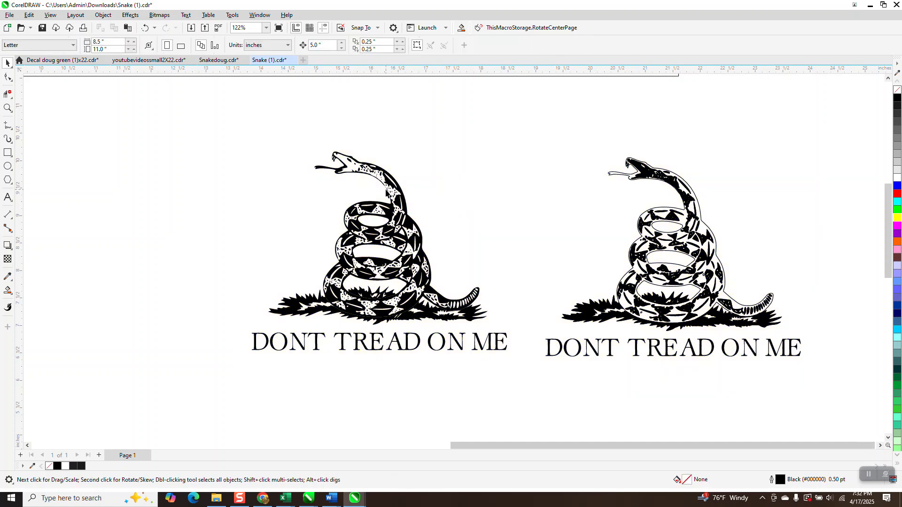
Group all the objects of the left snake and its grass, leaving out the lettering below.
{"action": "scroll", "coordinate": [390, 193], "scroll_direction": "down", "scroll_amount": 1}
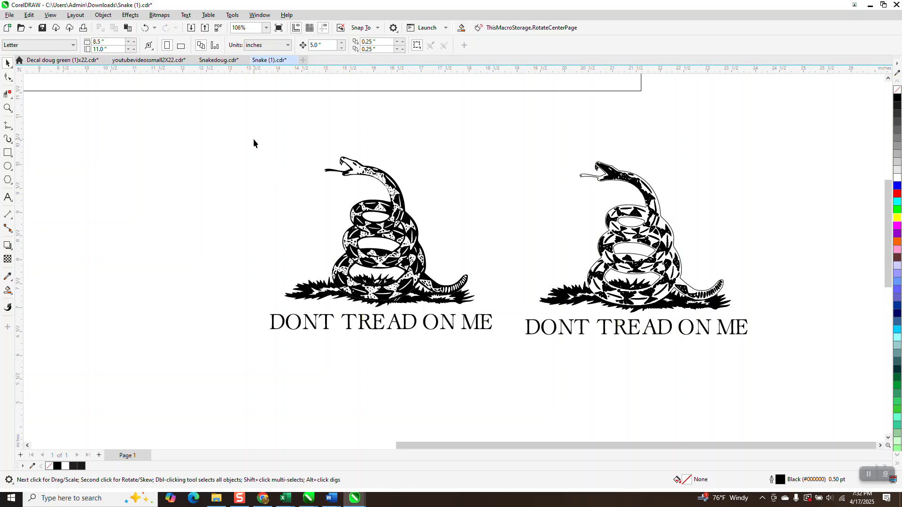
{"action": "left_click_drag", "start_coordinate": [264, 138], "coordinate": [492, 311]}
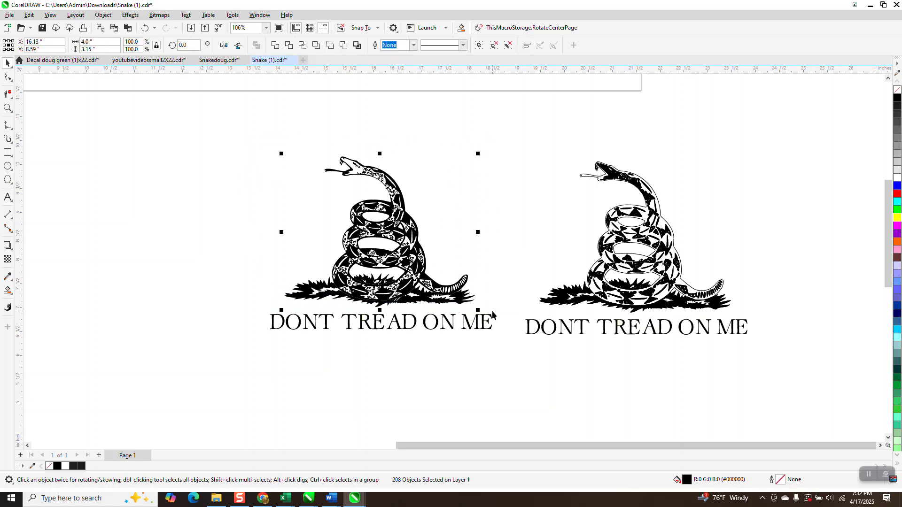
{"action": "left_click", "coordinate": [103, 14]}
{"action": "mouse_move", "coordinate": [122, 182]}
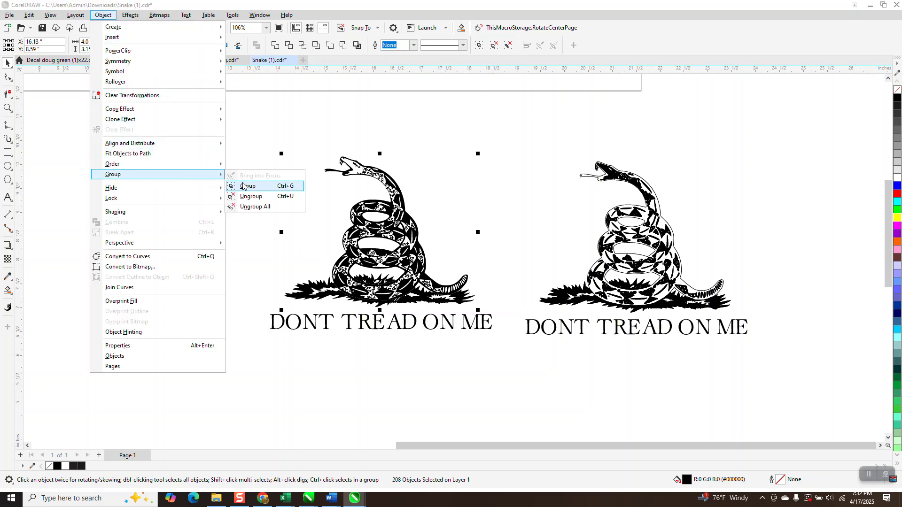
{"action": "left_click", "coordinate": [245, 186]}
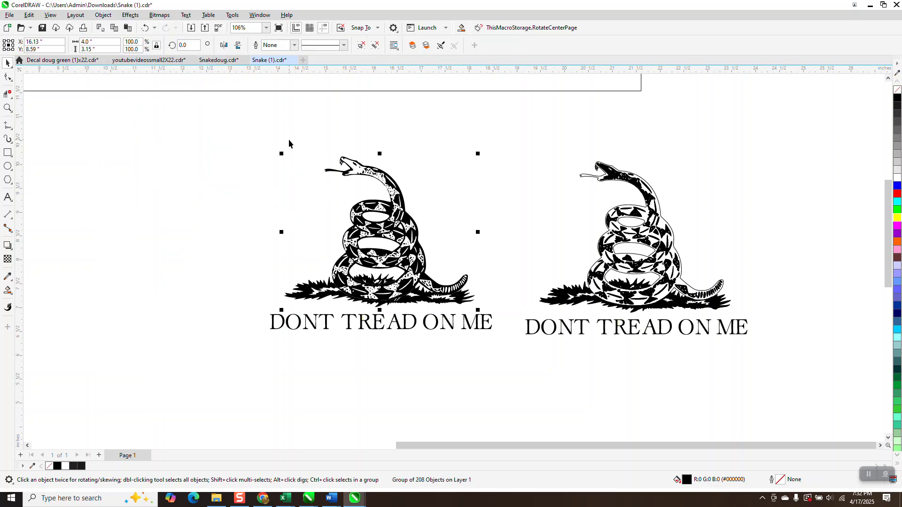
With nothing selected, set the horizontal and vertical duplicate distances to 0 inches.
{"action": "left_click", "coordinate": [336, 93]}
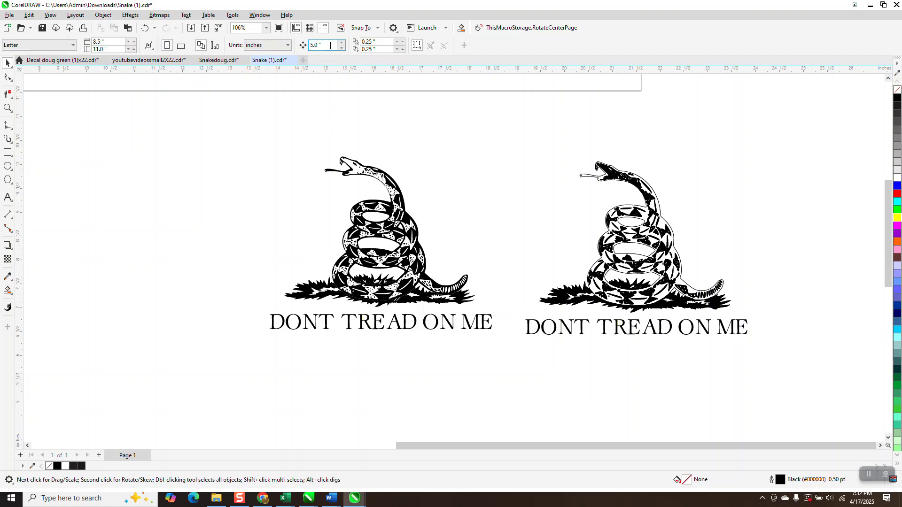
{"action": "left_click", "coordinate": [371, 41]}
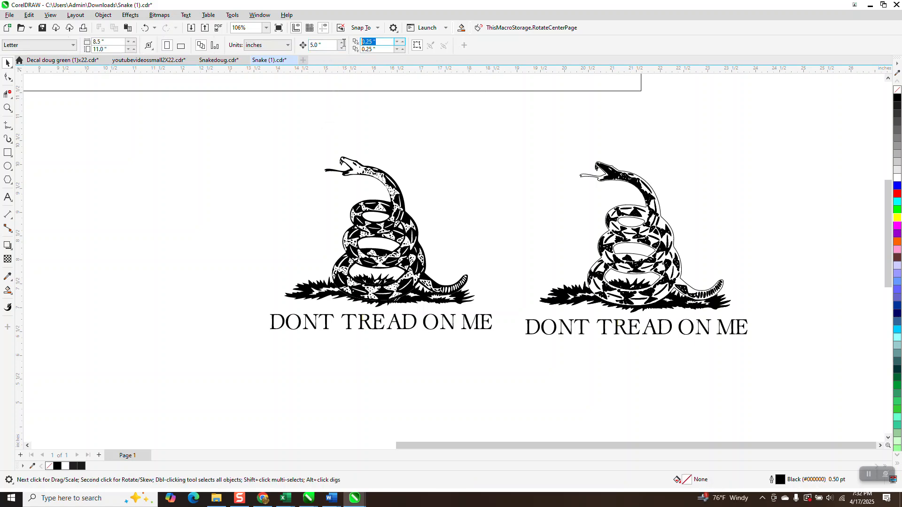
{"action": "type", "text": "0"}
{"action": "key", "text": "Tab"}
{"action": "type", "text": "0"}
{"action": "key", "text": "Return"}
Duplicate the grouped snake and offset the copy 5 inches to the left of the original.
{"action": "left_click", "coordinate": [369, 173]}
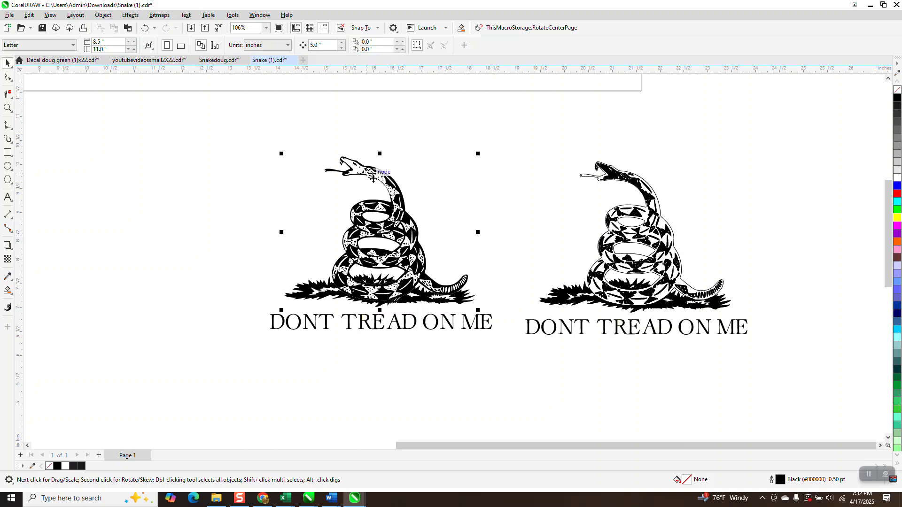
{"action": "key", "text": "ctrl+d"}
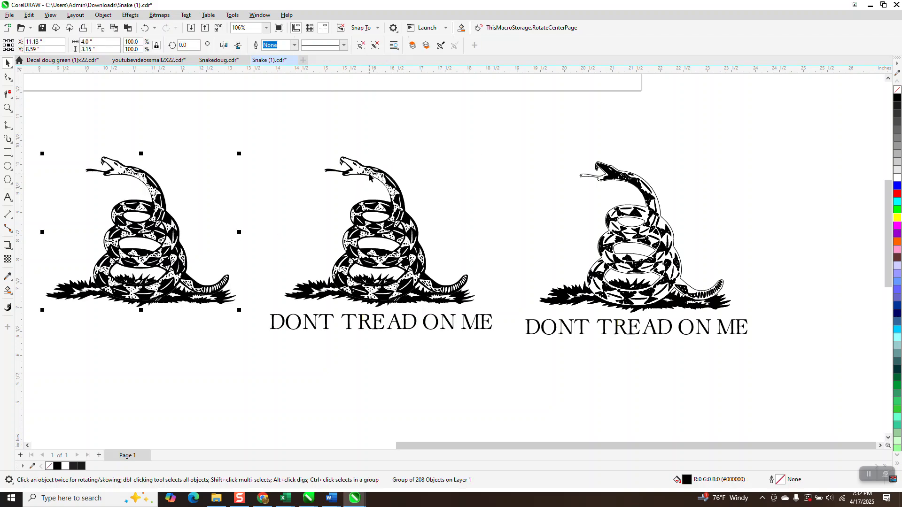
Remove the fill from the duplicated snake and give it a black outline.
{"action": "scroll", "coordinate": [492, 165], "scroll_direction": "down", "scroll_amount": 3}
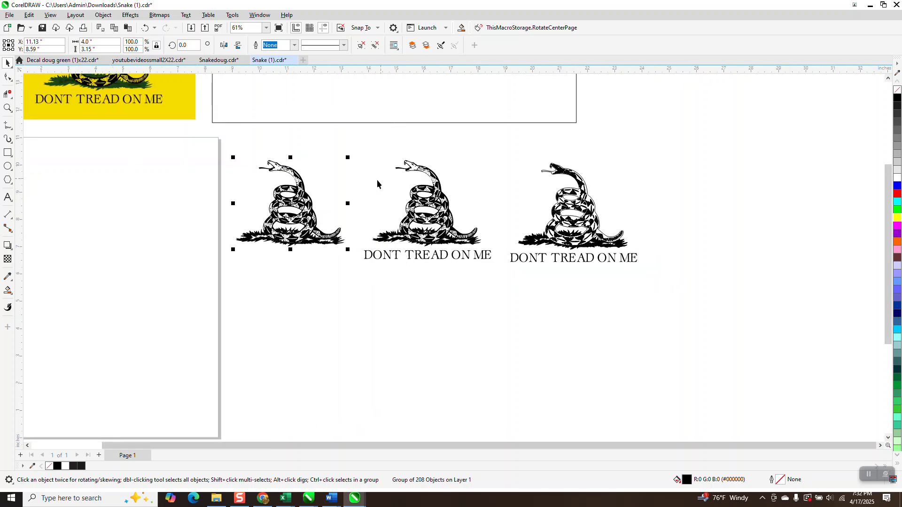
{"action": "left_click", "coordinate": [7, 108]}
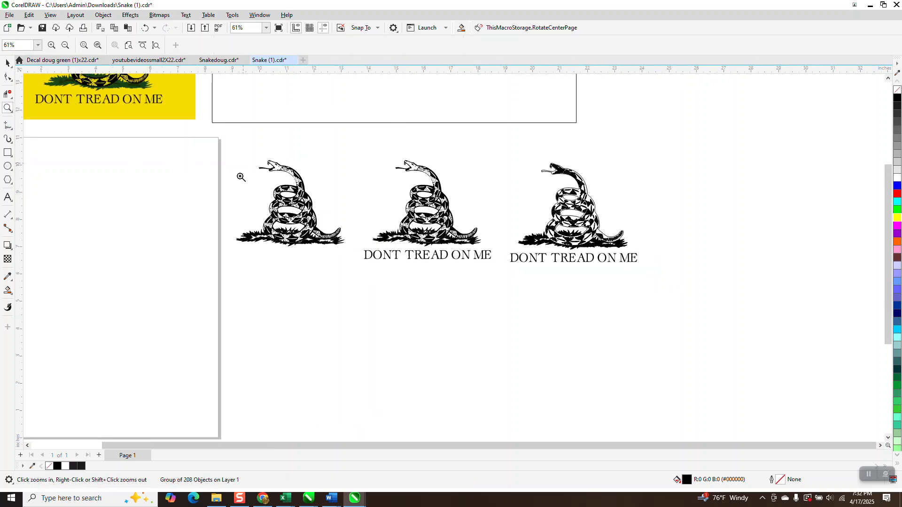
{"action": "left_click_drag", "start_coordinate": [240, 174], "coordinate": [398, 285]}
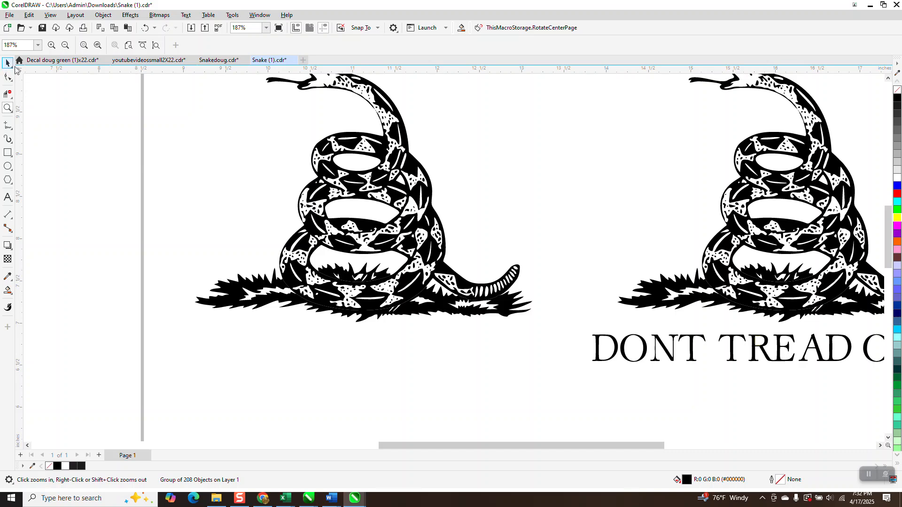
{"action": "left_click", "coordinate": [7, 62]}
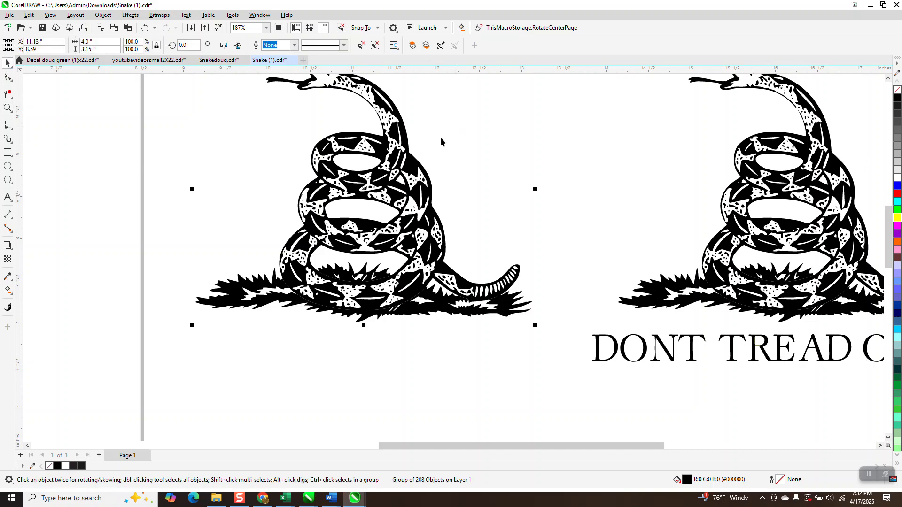
{"action": "left_click", "coordinate": [897, 89]}
{"action": "right_click", "coordinate": [896, 98]}
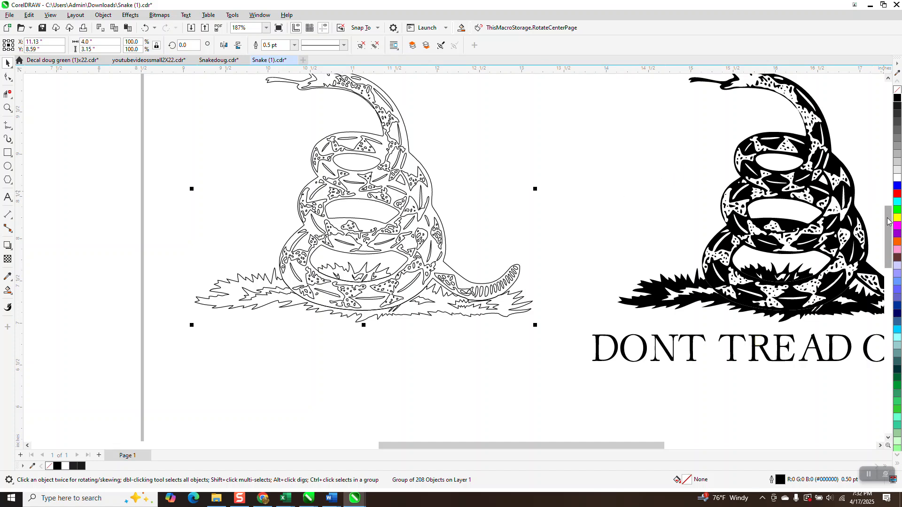
Set the duplicated snake's outline width to Hairline.
{"action": "left_click_drag", "start_coordinate": [888, 220], "coordinate": [883, 201]}
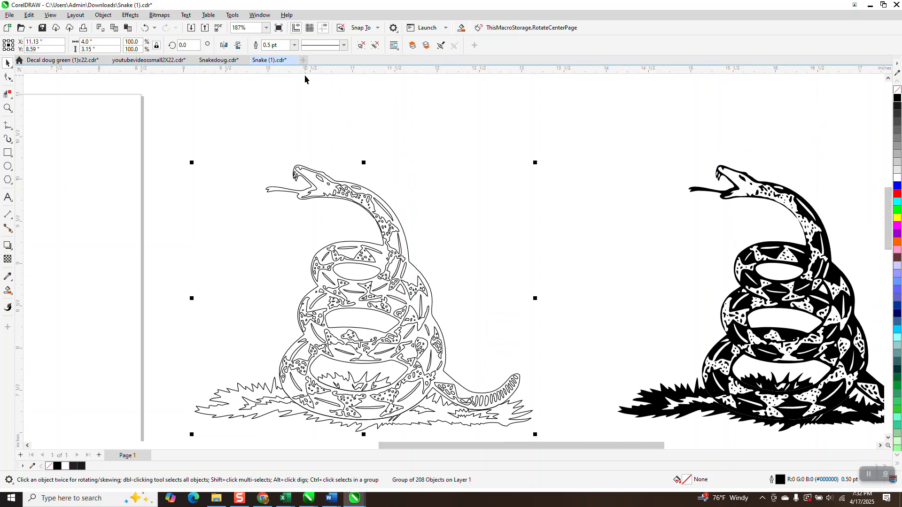
{"action": "left_click", "coordinate": [293, 46]}
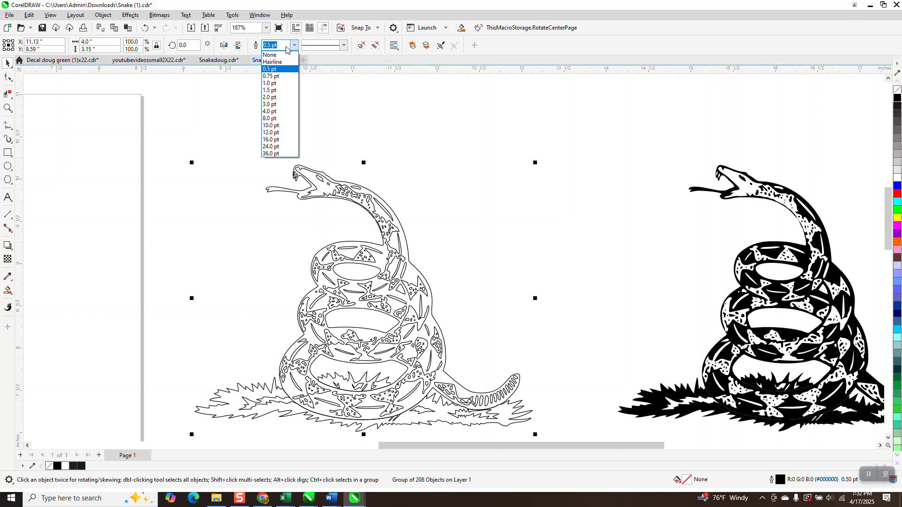
{"action": "left_click", "coordinate": [272, 65]}
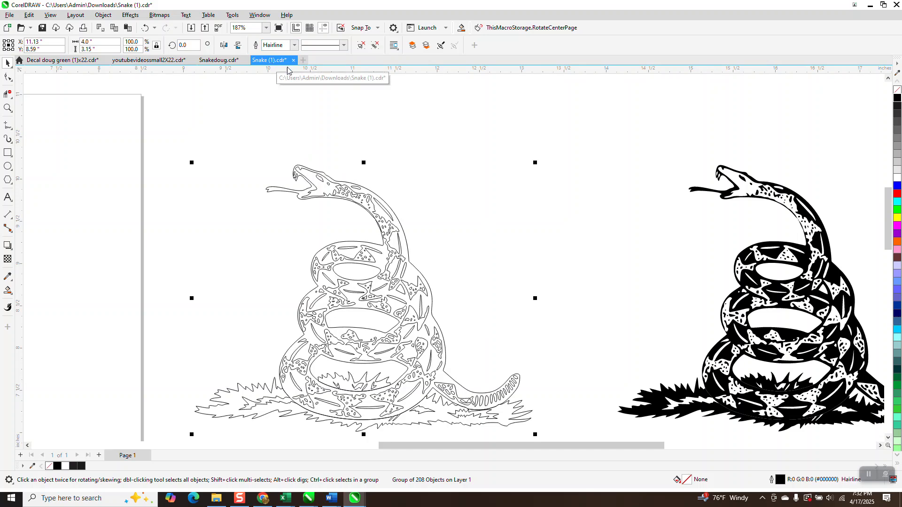
Examine the body contours and scale markings of the rightmost snake design up close.
{"action": "scroll", "coordinate": [398, 177], "scroll_direction": "down", "scroll_amount": 4}
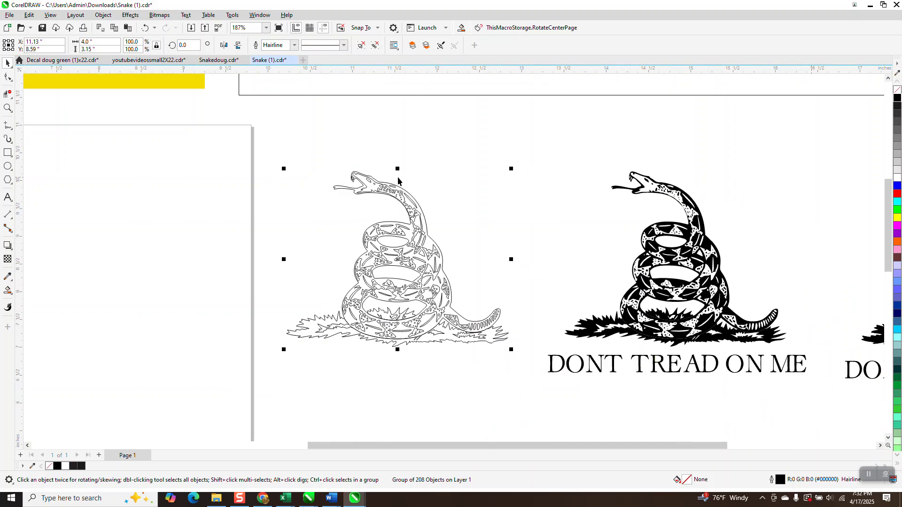
{"action": "left_click", "coordinate": [7, 108]}
{"action": "left_click_drag", "start_coordinate": [726, 237], "coordinate": [770, 267]}
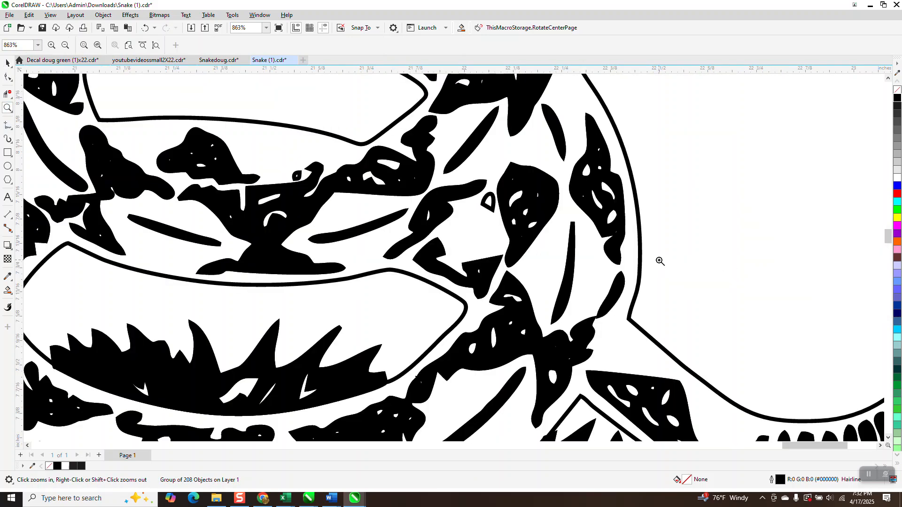
{"action": "scroll", "coordinate": [624, 195], "scroll_direction": "down", "scroll_amount": 3}
{"action": "scroll", "coordinate": [708, 211], "scroll_direction": "down", "scroll_amount": 7}
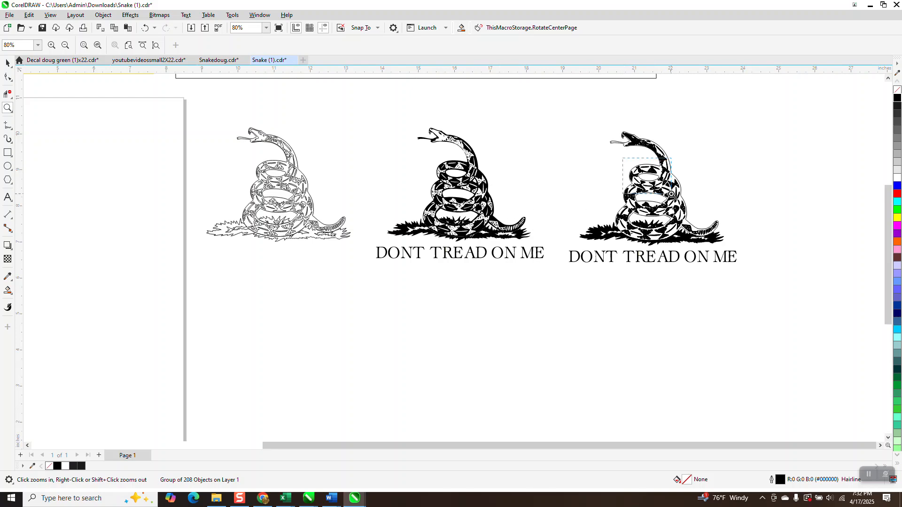
{"action": "scroll", "coordinate": [657, 195], "scroll_direction": "up", "scroll_amount": 9}
{"action": "scroll", "coordinate": [545, 202], "scroll_direction": "down", "scroll_amount": 5}
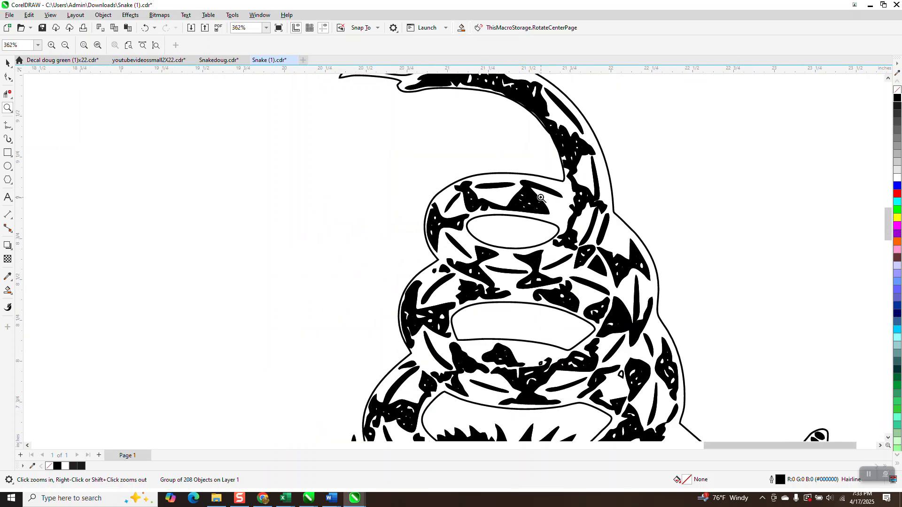
{"action": "scroll", "coordinate": [540, 197], "scroll_direction": "down", "scroll_amount": 4}
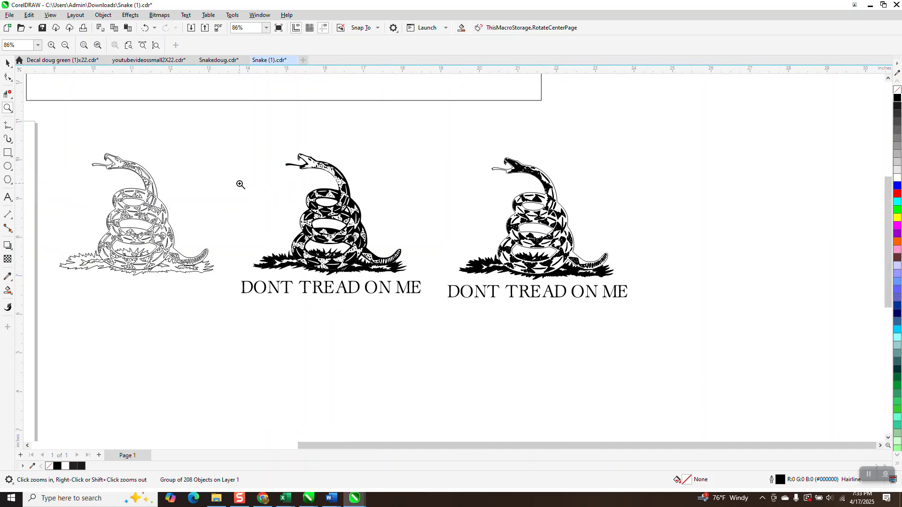
Draw a rectangle about 4.32 by 3.73 inches around the unfilled snake copy.
{"action": "left_click_drag", "start_coordinate": [47, 143], "coordinate": [232, 300]}
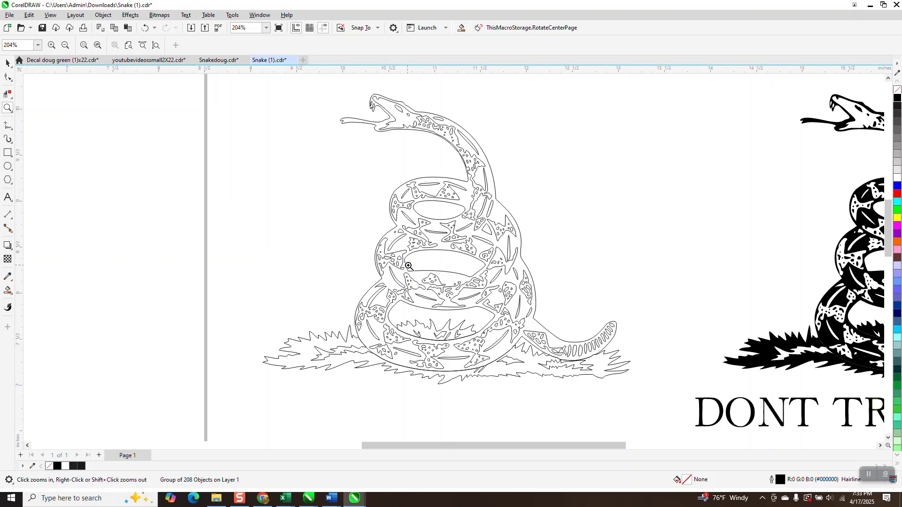
{"action": "left_click", "coordinate": [8, 152]}
{"action": "scroll", "coordinate": [246, 169], "scroll_direction": "down", "scroll_amount": 1}
{"action": "left_click_drag", "start_coordinate": [242, 100], "coordinate": [544, 358]}
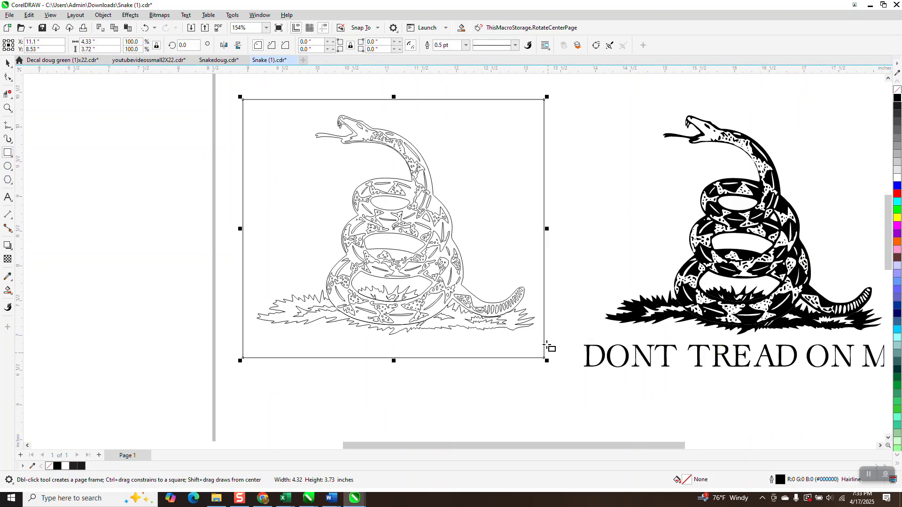
Remove the small stray loop at the tip of the thin sliver along the snake's inner neck with Virtual Segment Delete.
{"action": "left_click", "coordinate": [7, 107]}
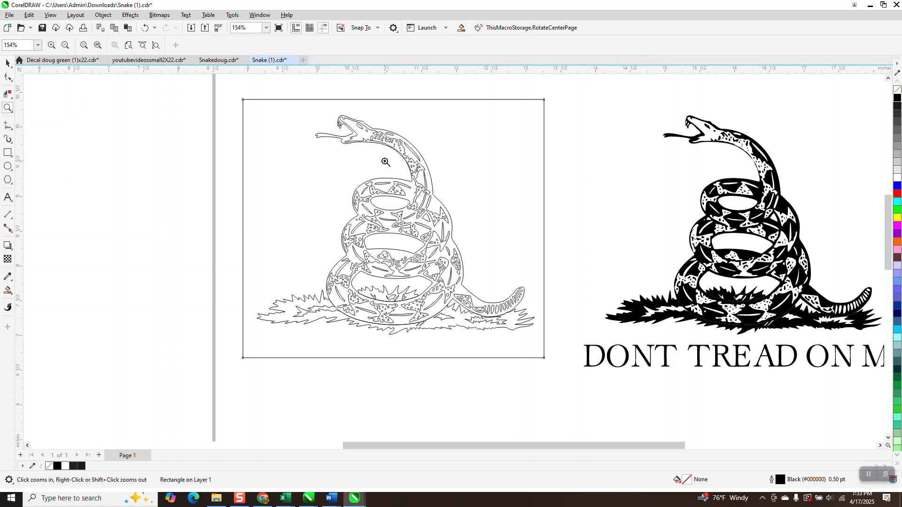
{"action": "left_click_drag", "start_coordinate": [395, 148], "coordinate": [429, 189]}
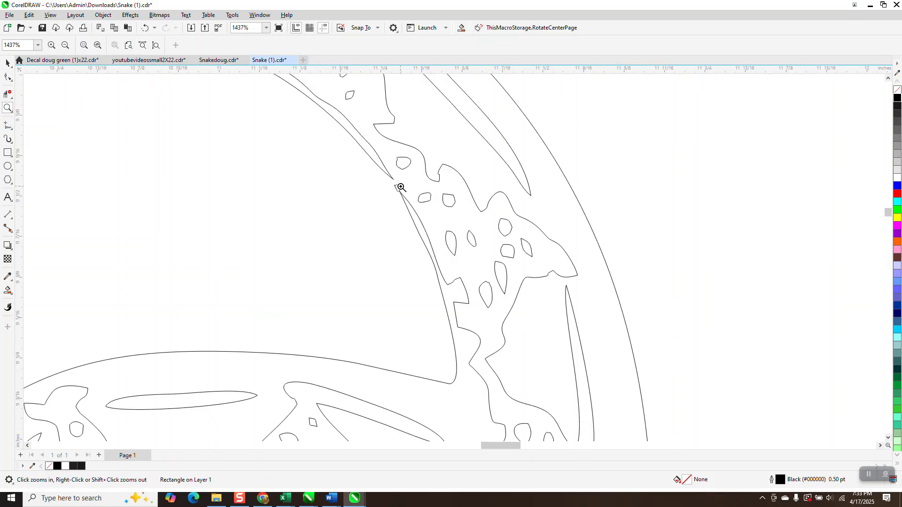
{"action": "scroll", "coordinate": [399, 261], "scroll_direction": "down", "scroll_amount": 1}
{"action": "scroll", "coordinate": [386, 226], "scroll_direction": "down", "scroll_amount": 1}
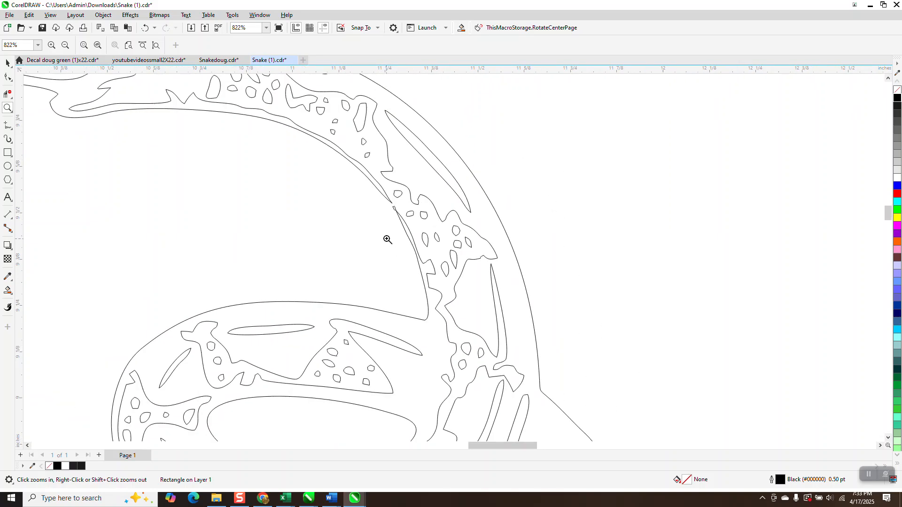
{"action": "left_click_drag", "start_coordinate": [376, 184], "coordinate": [406, 240]}
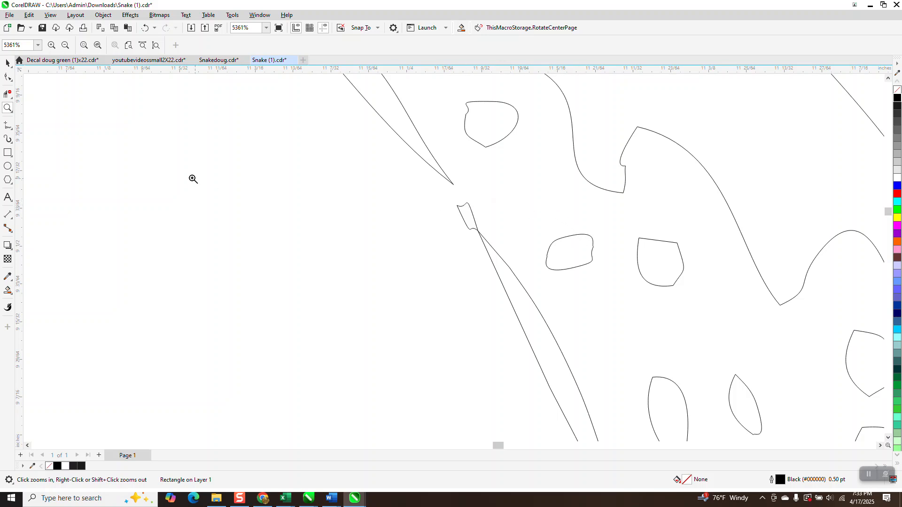
{"action": "left_click", "coordinate": [7, 94]}
{"action": "left_click_drag", "start_coordinate": [466, 205], "coordinate": [479, 208]}
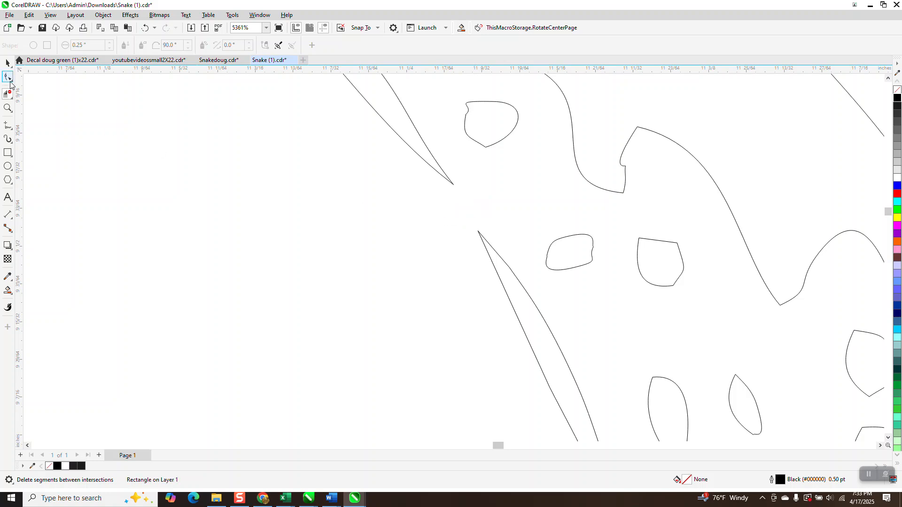
{"action": "left_click", "coordinate": [12, 80]}
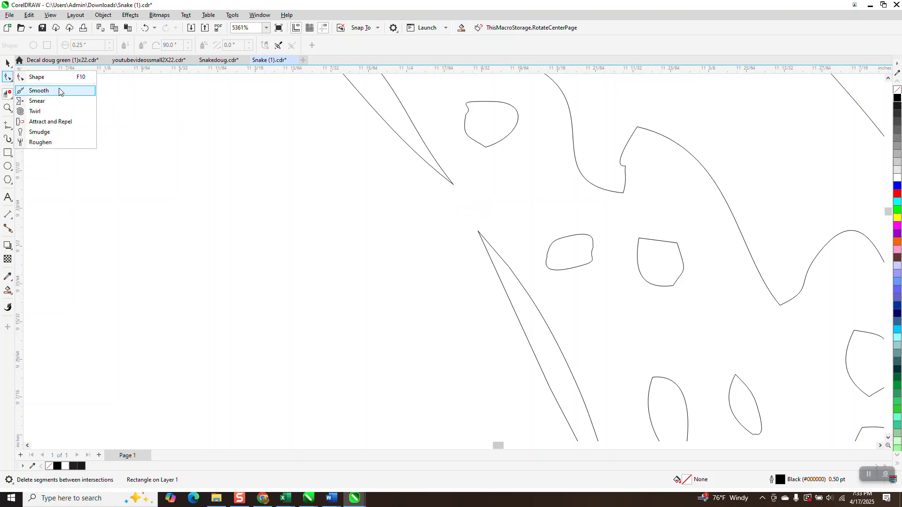
{"action": "left_click", "coordinate": [38, 77]}
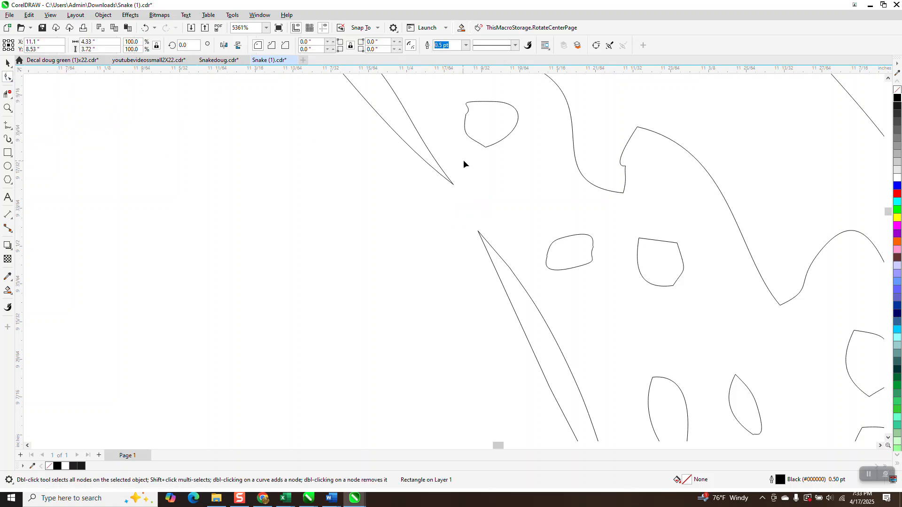
{"action": "left_click", "coordinate": [447, 178]}
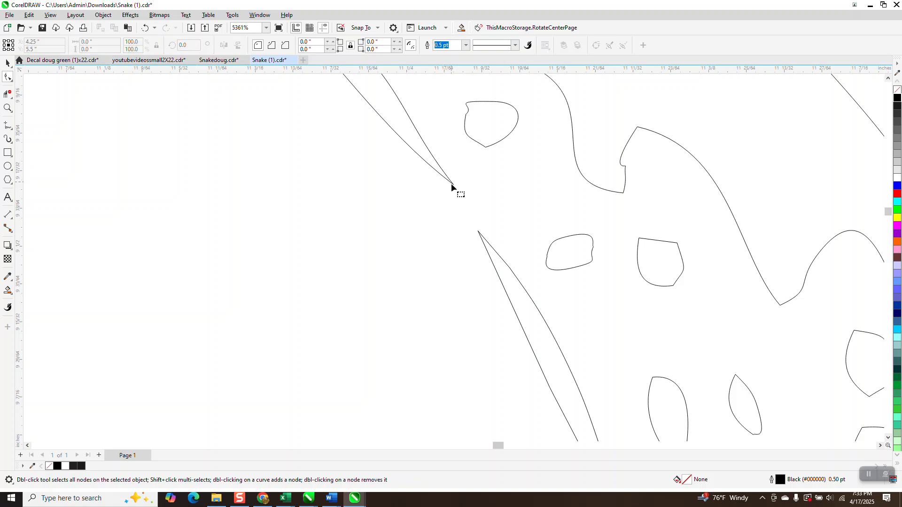
{"action": "left_click", "coordinate": [7, 63]}
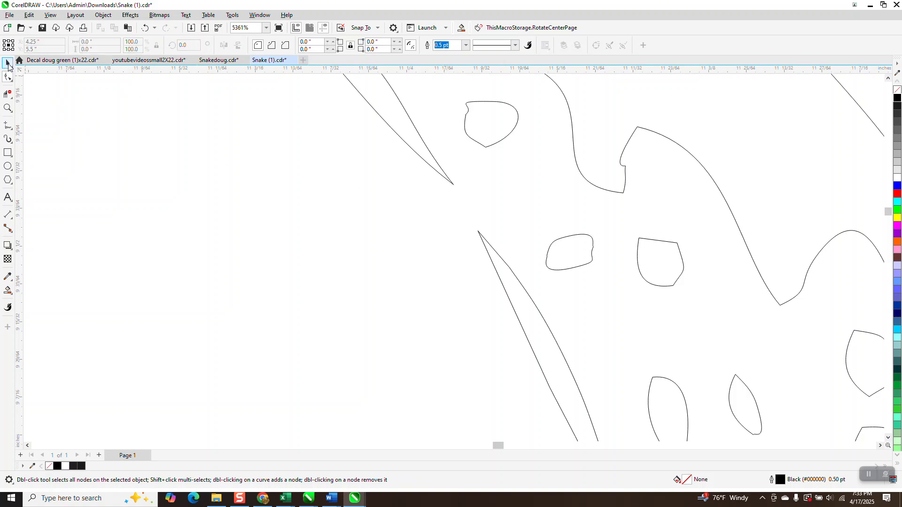
{"action": "left_click", "coordinate": [418, 152]}
{"action": "left_click", "coordinate": [103, 14]}
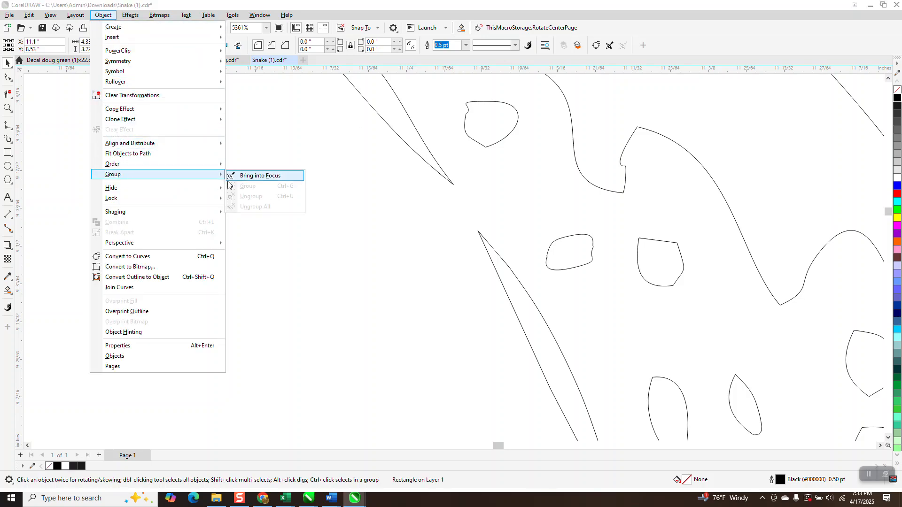
{"action": "left_click", "coordinate": [335, 151]}
Delete the rectangle surrounding the unfilled snake copy.
{"action": "scroll", "coordinate": [335, 150], "scroll_direction": "down", "scroll_amount": 10}
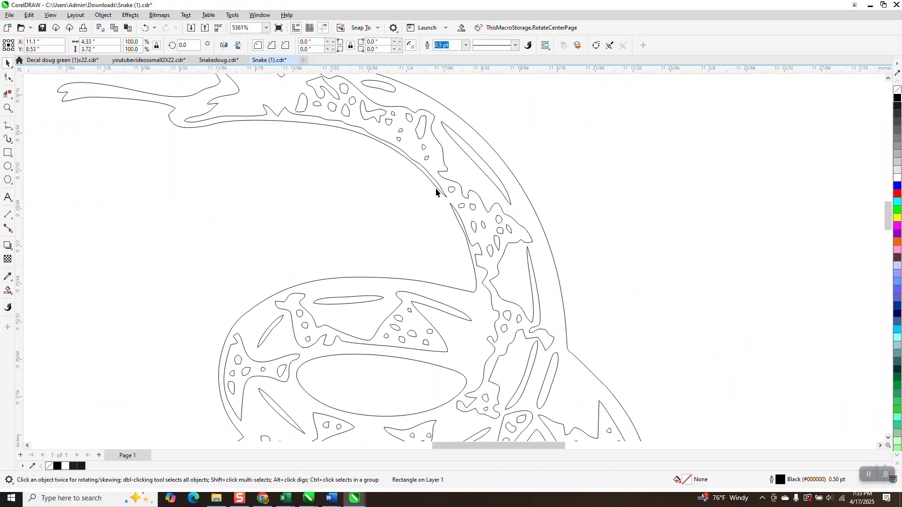
{"action": "scroll", "coordinate": [248, 134], "scroll_direction": "down", "scroll_amount": 3}
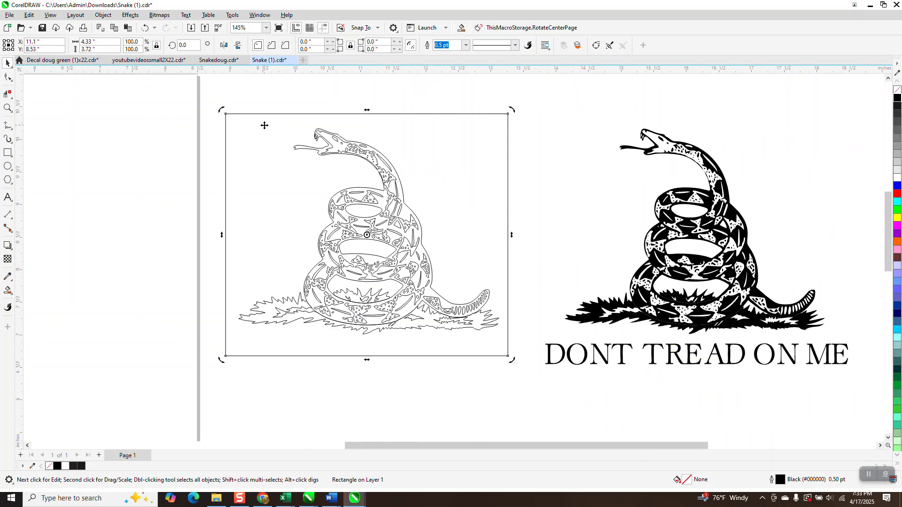
{"action": "key", "text": "Delete"}
Ungroup the unfilled hairline snake copy into separate objects.
{"action": "left_click_drag", "start_coordinate": [296, 322], "coordinate": [501, 358]}
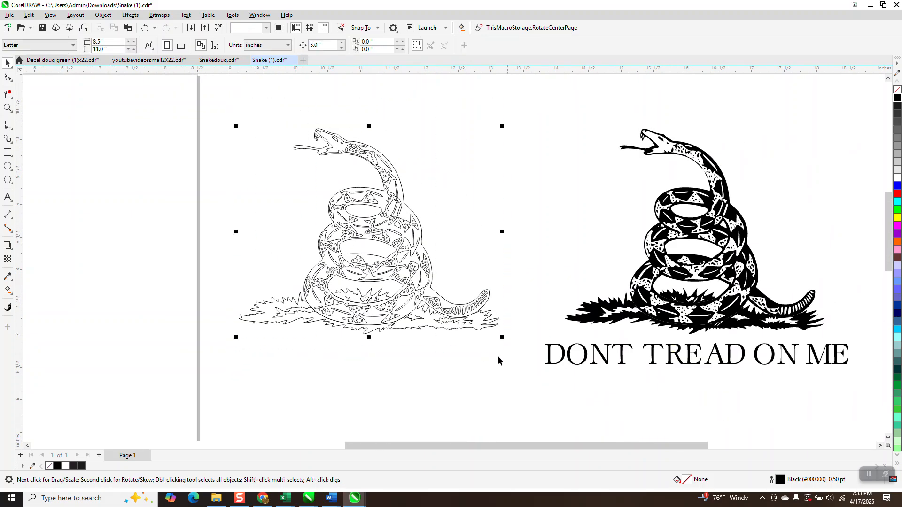
{"action": "left_click", "coordinate": [104, 15]}
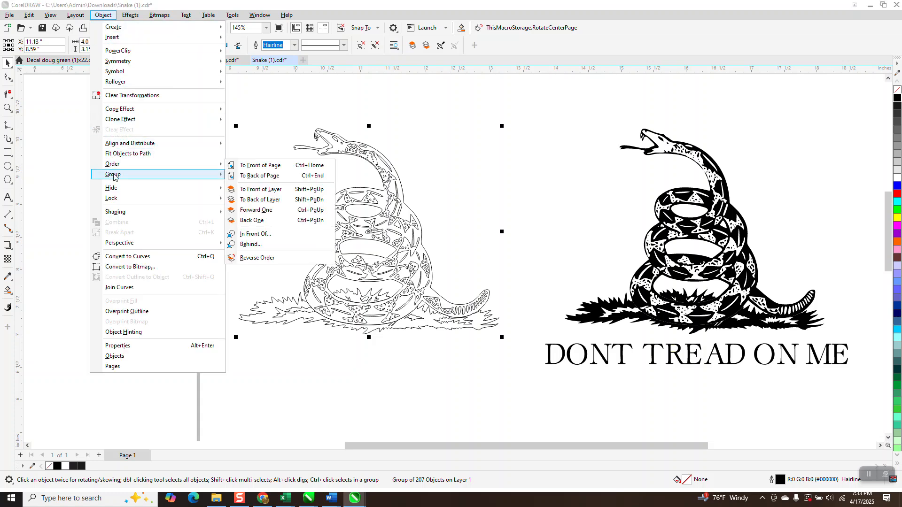
{"action": "mouse_move", "coordinate": [218, 175]}
{"action": "left_click", "coordinate": [257, 197]}
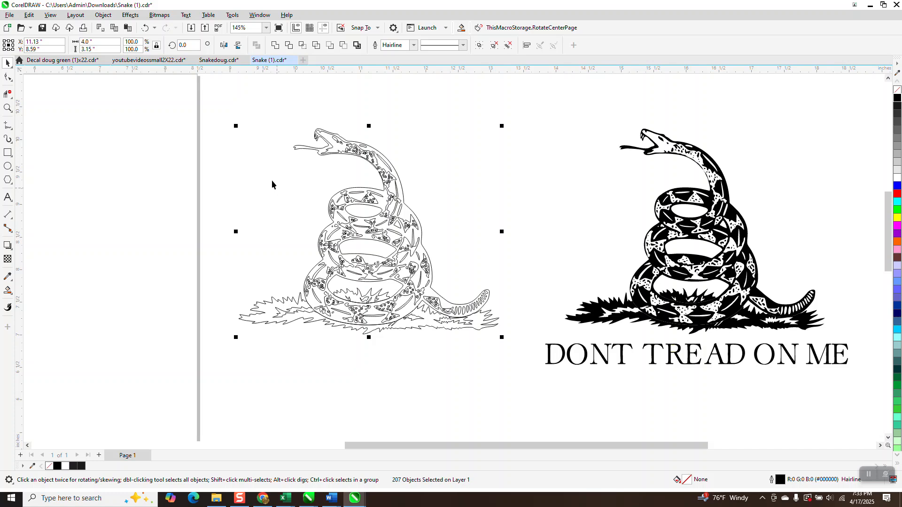
Draw a new rectangle about 4.46 by 3.83 inches around the ungrouped outline snake.
{"action": "left_click", "coordinate": [7, 153]}
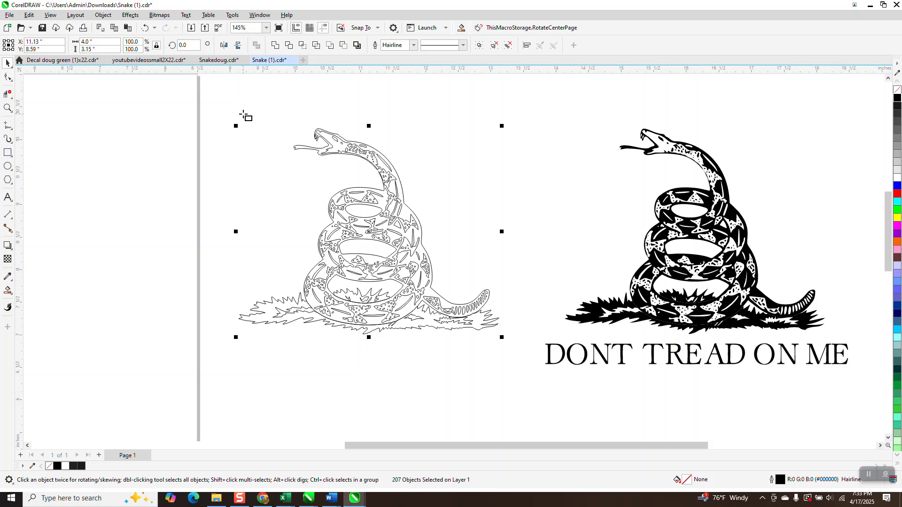
{"action": "left_click_drag", "start_coordinate": [234, 113], "coordinate": [444, 323]}
{"action": "mouse_move", "coordinate": [497, 343]}
{"action": "left_mouse_down"}
{"action": "mouse_move", "coordinate": [512, 362]}
{"action": "mouse_move", "coordinate": [524, 362]}
{"action": "left_mouse_up"}
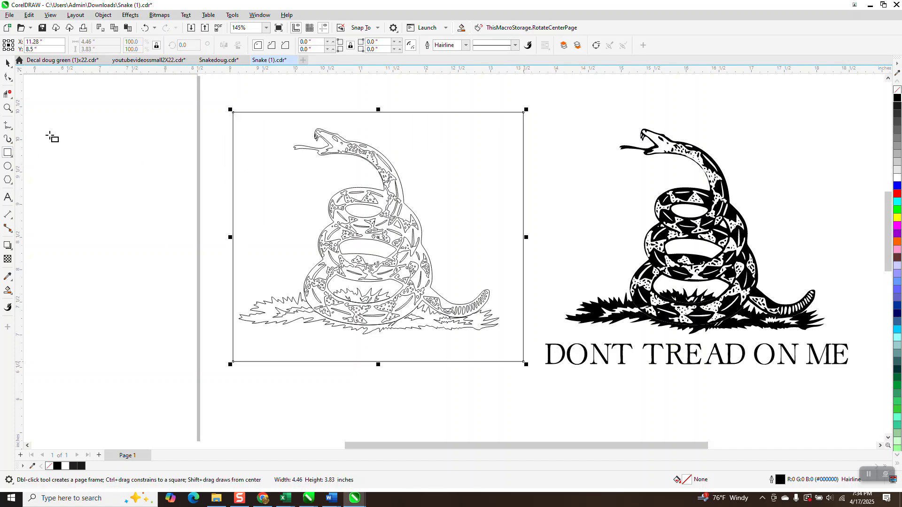
Reshape the tip of the upper sliver on the snake's inner neck, adding a node and stretching it to overlap the sliver below.
{"action": "left_click", "coordinate": [7, 108]}
{"action": "left_click_drag", "start_coordinate": [372, 164], "coordinate": [408, 197]}
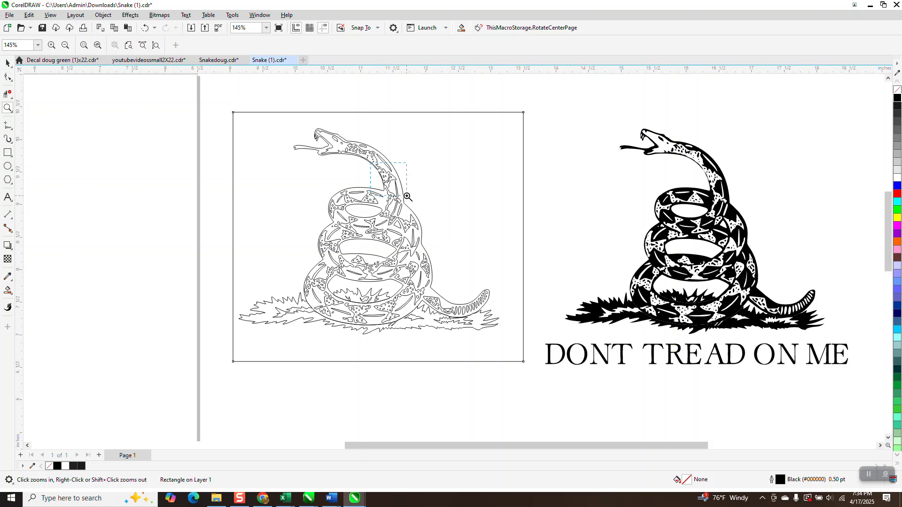
{"action": "left_click_drag", "start_coordinate": [312, 142], "coordinate": [388, 209]}
{"action": "left_click", "coordinate": [8, 77]}
{"action": "left_click", "coordinate": [13, 82]}
{"action": "left_click", "coordinate": [32, 74]}
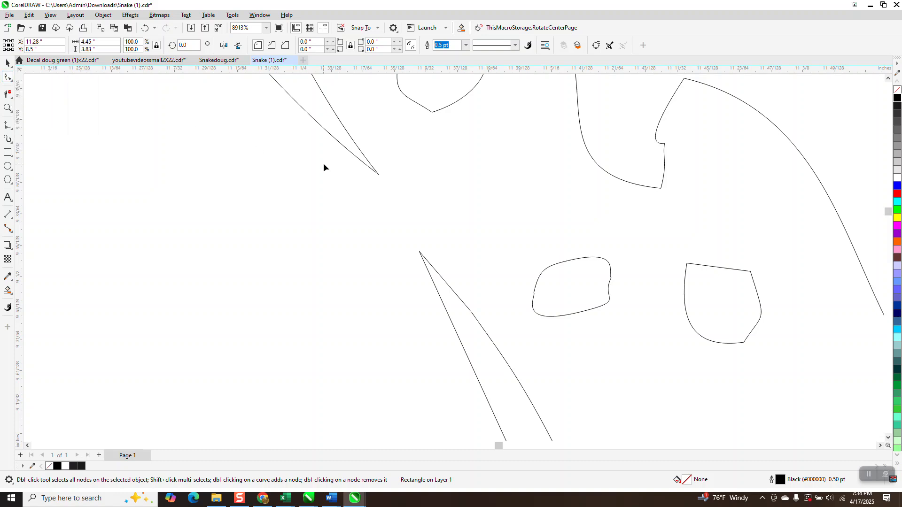
{"action": "left_click", "coordinate": [364, 164]}
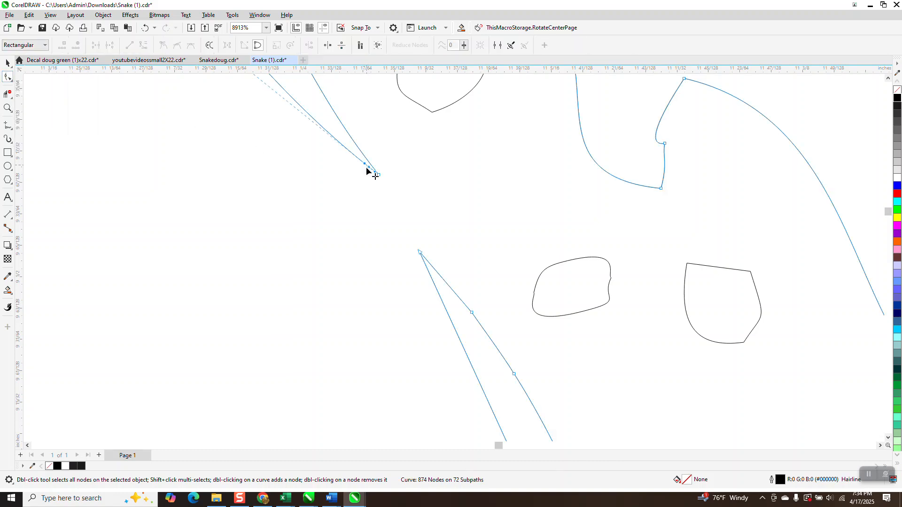
{"action": "left_click_drag", "start_coordinate": [364, 166], "coordinate": [368, 179]}
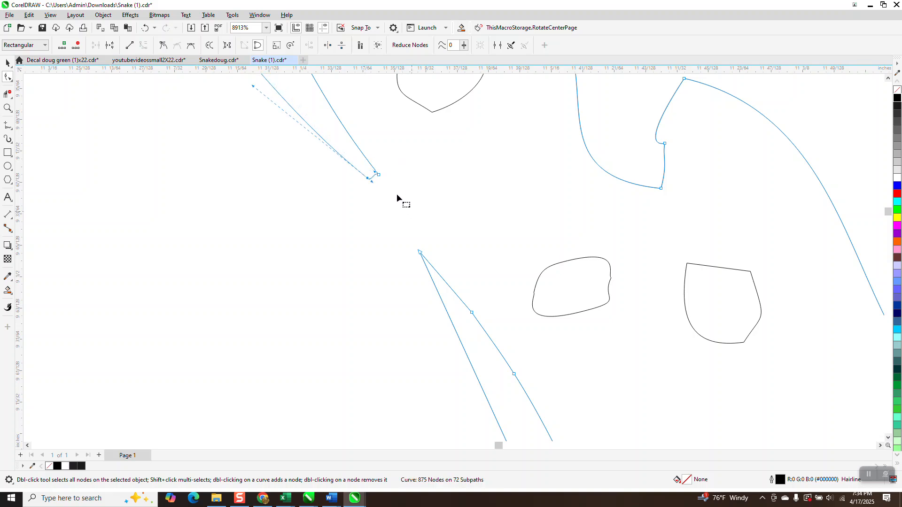
{"action": "left_click_drag", "start_coordinate": [380, 176], "coordinate": [362, 243]}
{"action": "scroll", "coordinate": [453, 298], "scroll_direction": "down", "scroll_amount": 3}
{"action": "scroll", "coordinate": [348, 239], "scroll_direction": "down", "scroll_amount": 2}
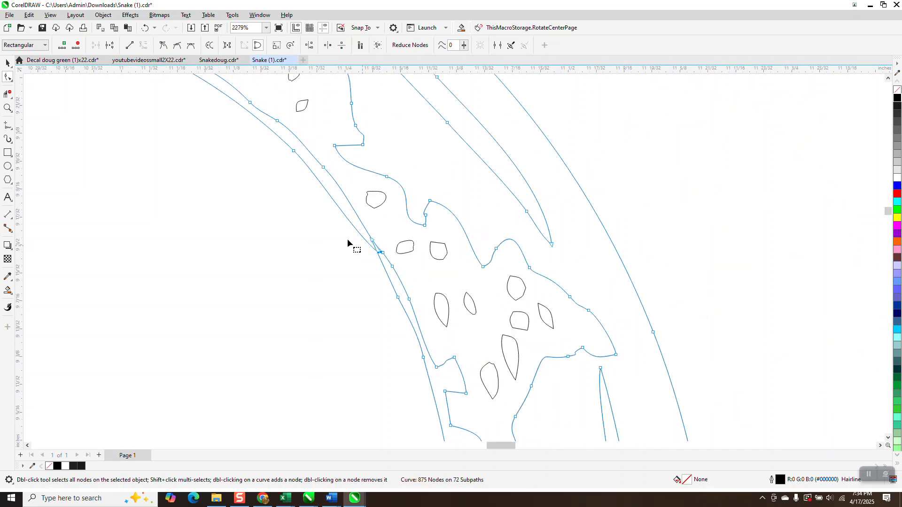
Trim the overlapping segments where the two inner-neck slivers meet with Virtual Segment Delete so they join into one shape.
{"action": "left_click", "coordinate": [13, 110]}
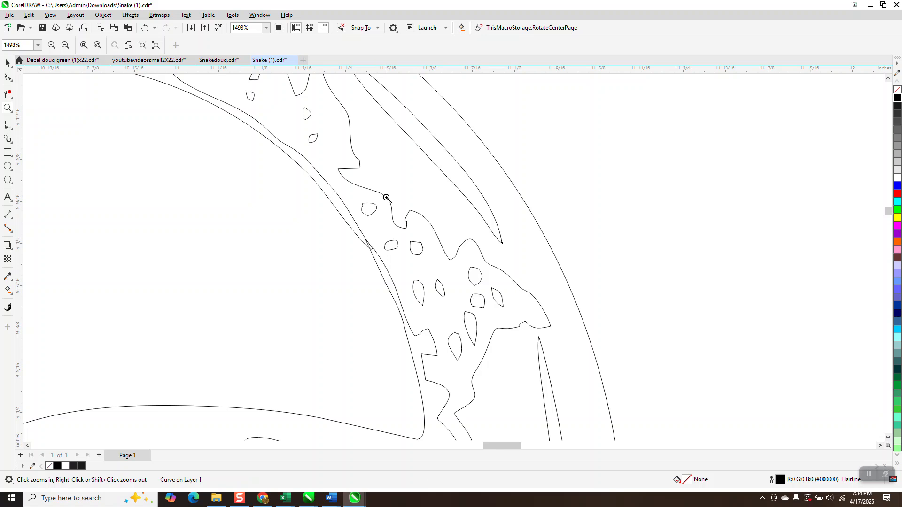
{"action": "left_click_drag", "start_coordinate": [353, 221], "coordinate": [399, 266]}
{"action": "left_click", "coordinate": [8, 94]}
{"action": "left_click", "coordinate": [383, 227]}
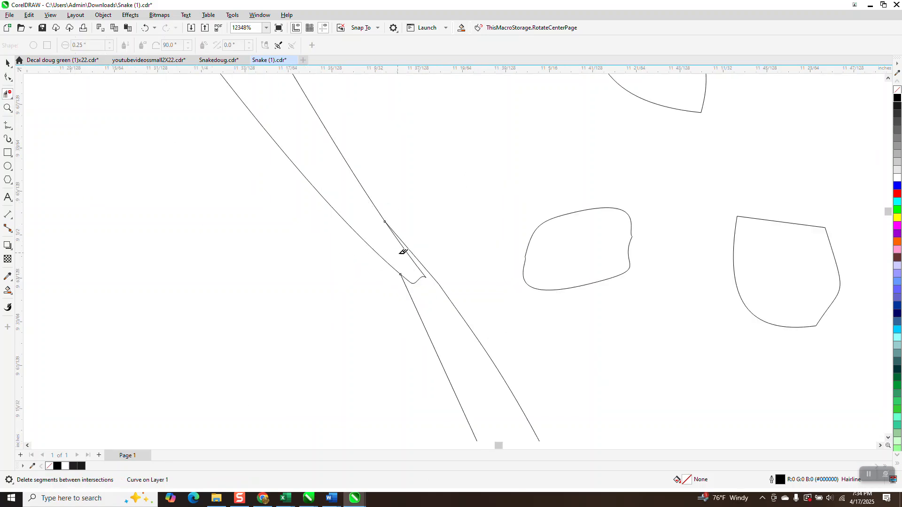
{"action": "left_click", "coordinate": [420, 276]}
{"action": "scroll", "coordinate": [386, 224], "scroll_direction": "down", "scroll_amount": 7}
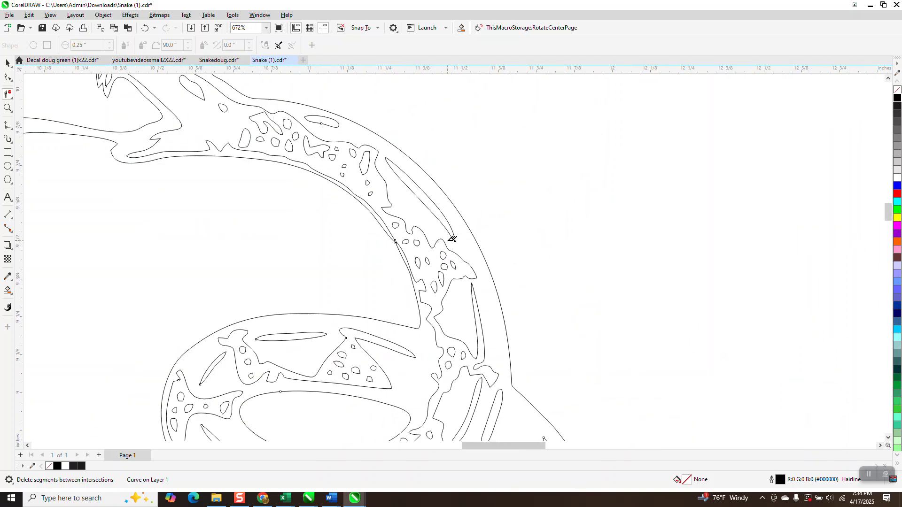
Move the rightmost filled snake design next to the framed outline snake, on its left side, as a visual reference.
{"action": "left_click", "coordinate": [8, 108]}
{"action": "left_click_drag", "start_coordinate": [362, 226], "coordinate": [408, 256]}
{"action": "scroll", "coordinate": [435, 217], "scroll_direction": "down", "scroll_amount": 6}
{"action": "scroll", "coordinate": [438, 219], "scroll_direction": "down", "scroll_amount": 3}
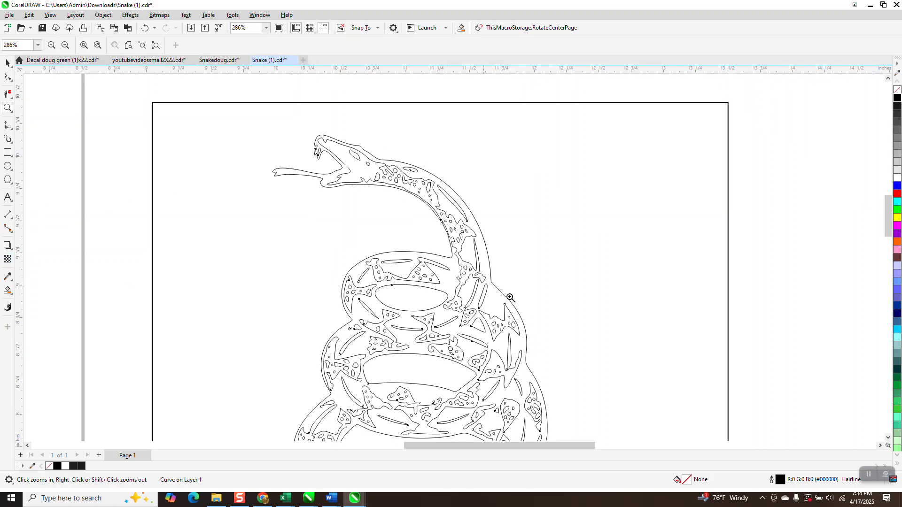
{"action": "scroll", "coordinate": [510, 298], "scroll_direction": "down", "scroll_amount": 3}
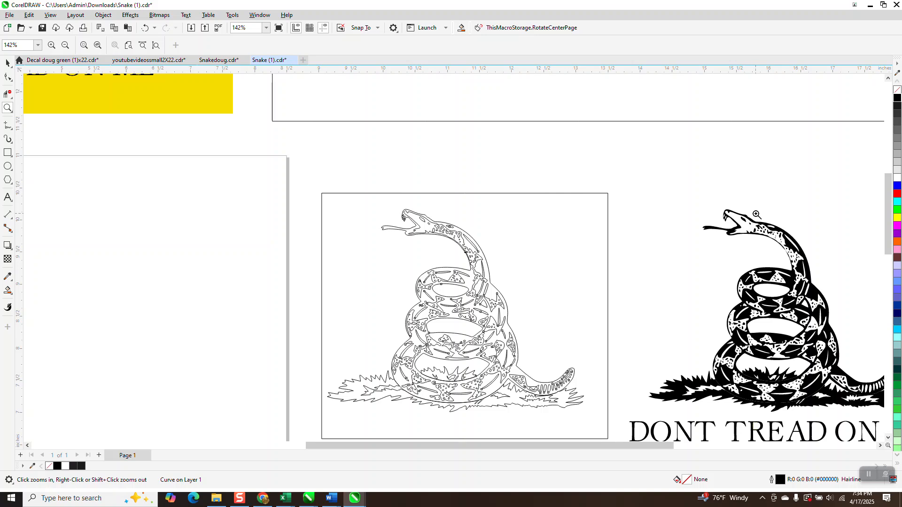
{"action": "scroll", "coordinate": [756, 214], "scroll_direction": "down", "scroll_amount": 3}
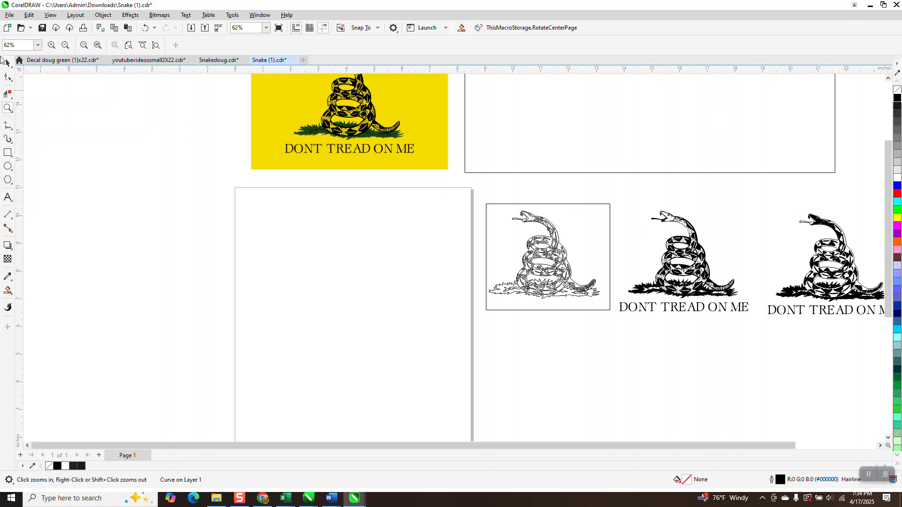
{"action": "left_click", "coordinate": [7, 62]}
{"action": "left_click_drag", "start_coordinate": [768, 205], "coordinate": [793, 335]}
{"action": "left_click_drag", "start_coordinate": [715, 263], "coordinate": [324, 263]}
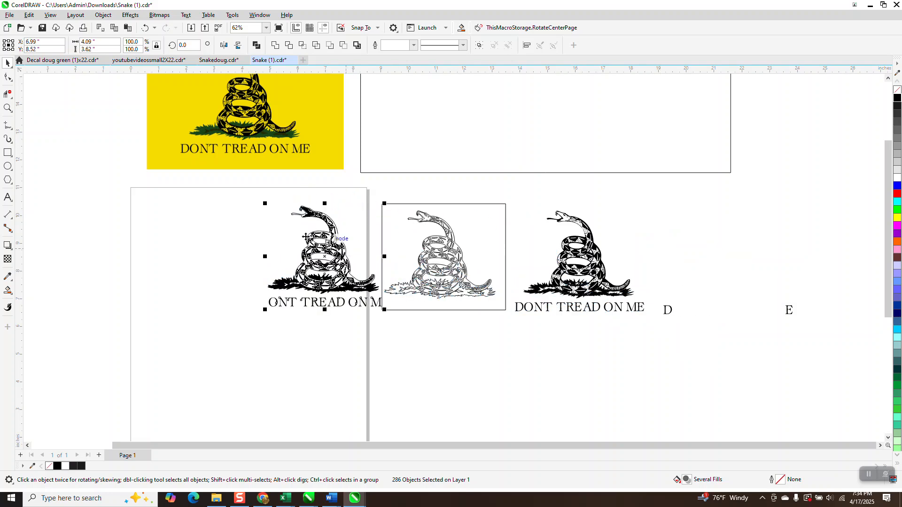
Fill the outline snake's head and neck marking and the small oval on its upper neck with black using Smart Fill without outline.
{"action": "left_click", "coordinate": [8, 108]}
{"action": "left_click_drag", "start_coordinate": [261, 187], "coordinate": [540, 338]}
{"action": "left_click_drag", "start_coordinate": [171, 114], "coordinate": [649, 287]}
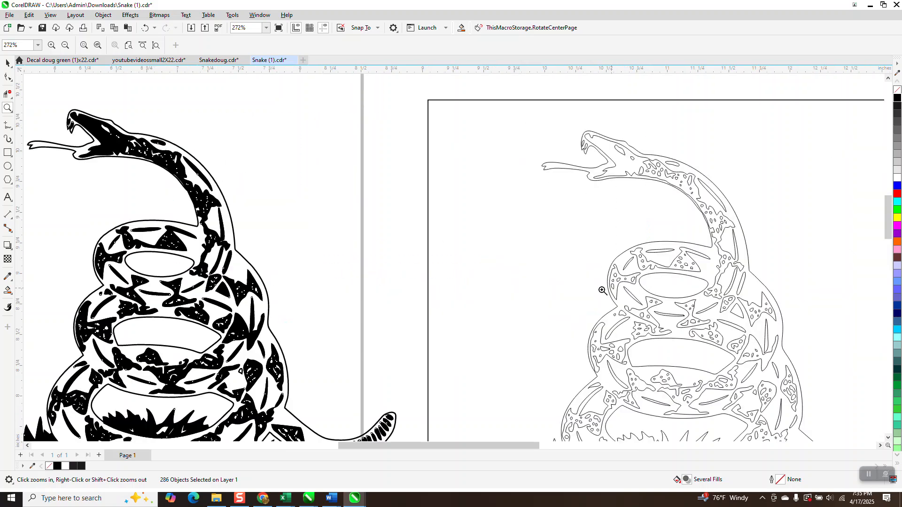
{"action": "left_click", "coordinate": [7, 291]}
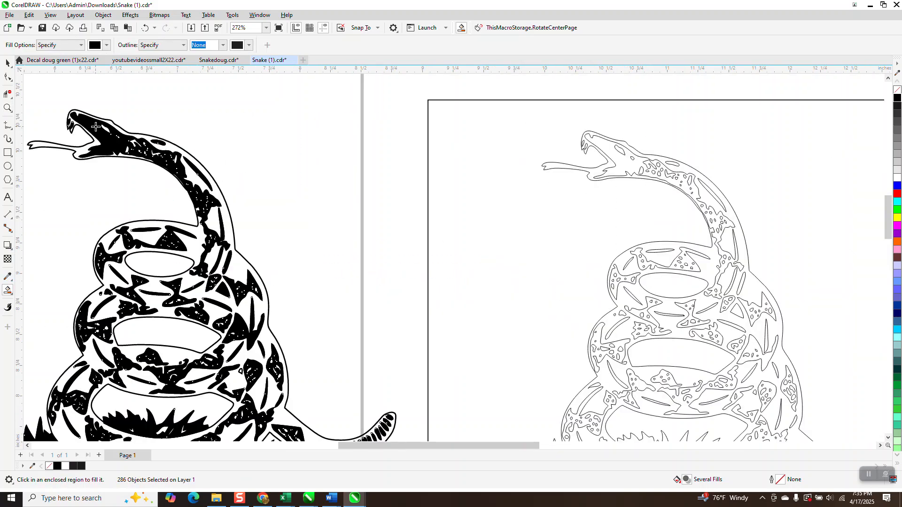
{"action": "left_click", "coordinate": [610, 149]}
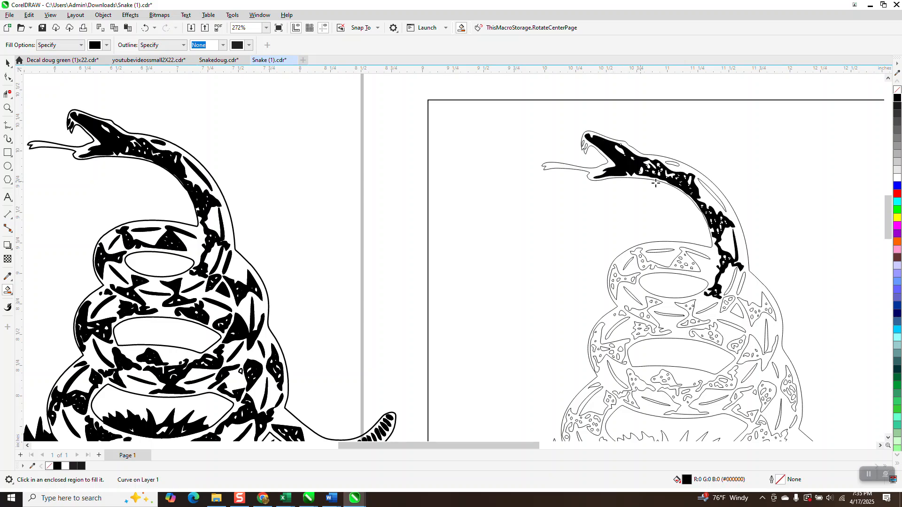
{"action": "left_click", "coordinate": [677, 164]}
Fill the two slanted slivers just below the neck marking with black using Smart Fill.
{"action": "scroll", "coordinate": [576, 141], "scroll_direction": "down", "scroll_amount": 1}
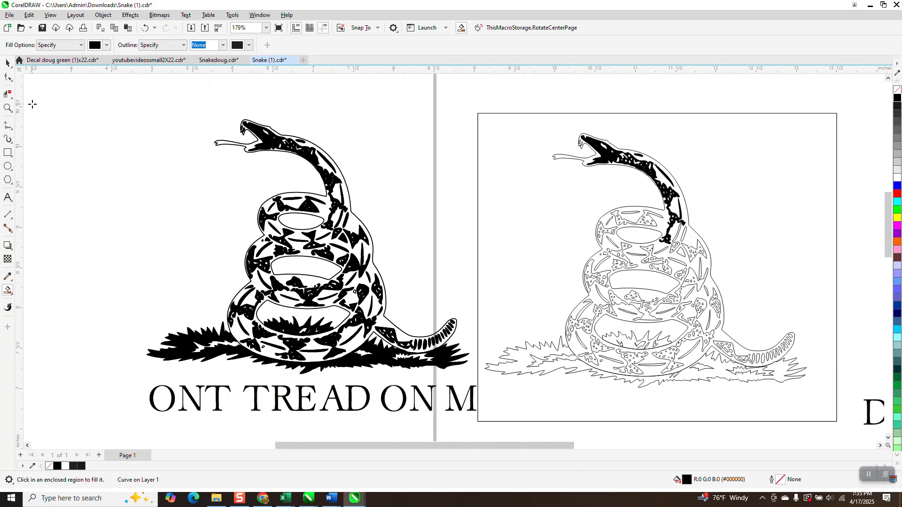
{"action": "left_click", "coordinate": [8, 108]}
{"action": "left_click_drag", "start_coordinate": [556, 200], "coordinate": [761, 320]}
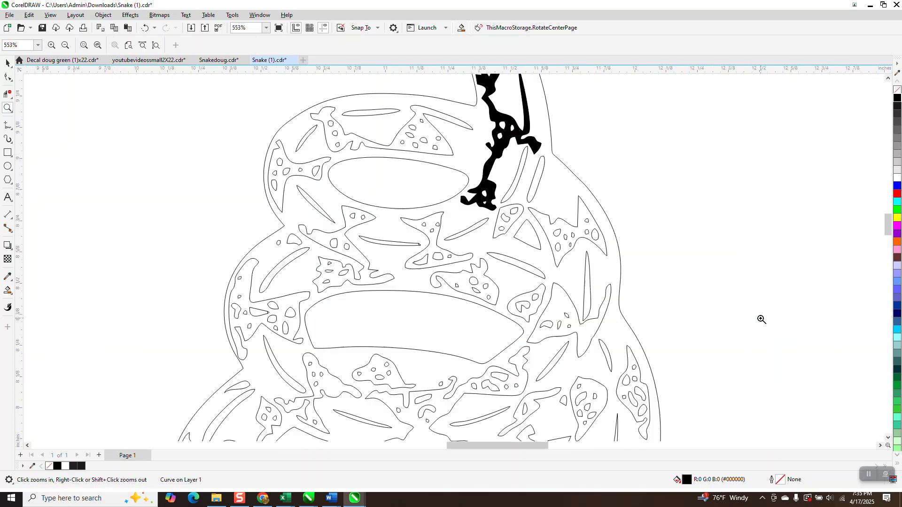
{"action": "left_click", "coordinate": [7, 292]}
{"action": "left_click", "coordinate": [537, 173]}
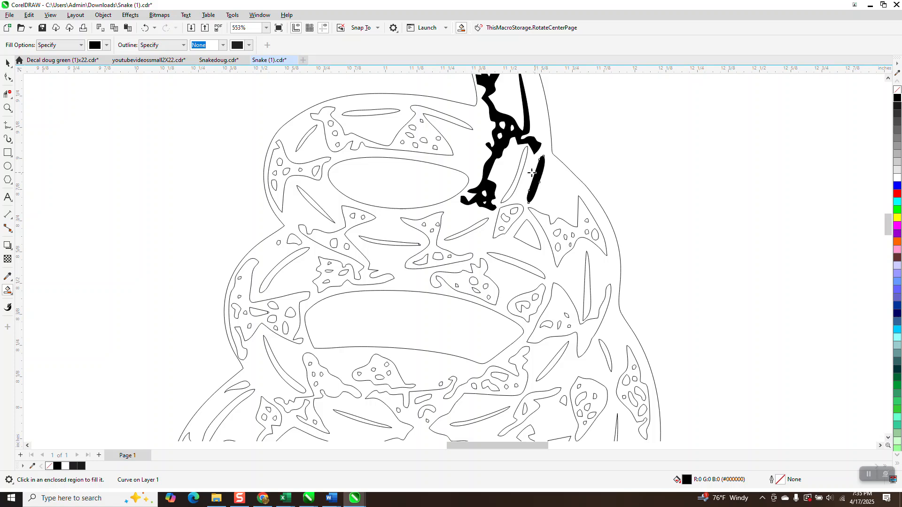
{"action": "left_click", "coordinate": [520, 170]}
Fill the slivers and spotted patches along the upper and left parts of the snake's top coil with black.
{"action": "left_click", "coordinate": [462, 123]}
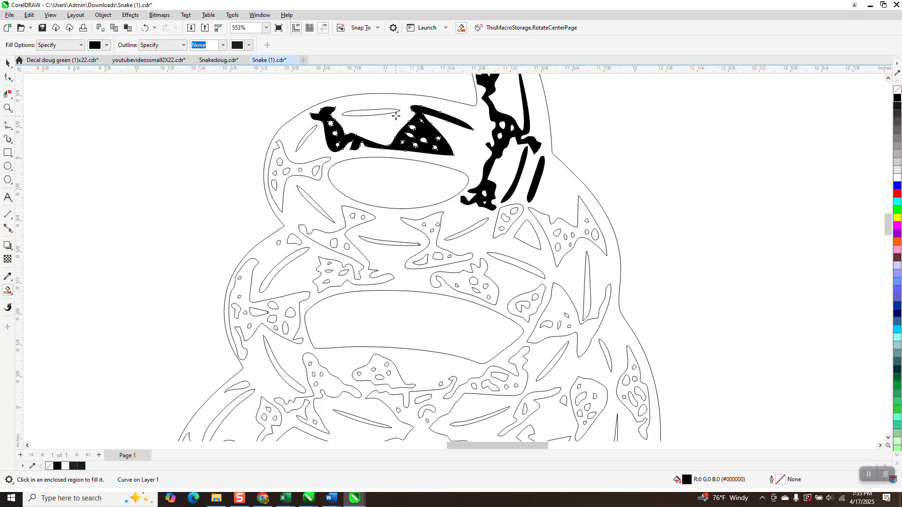
{"action": "left_click", "coordinate": [388, 112]}
{"action": "left_click", "coordinate": [307, 138]}
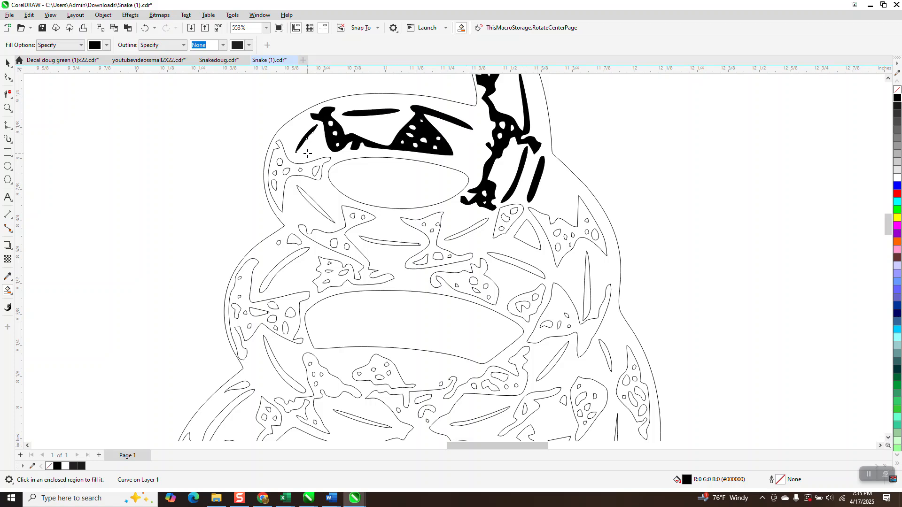
{"action": "left_click", "coordinate": [311, 169]}
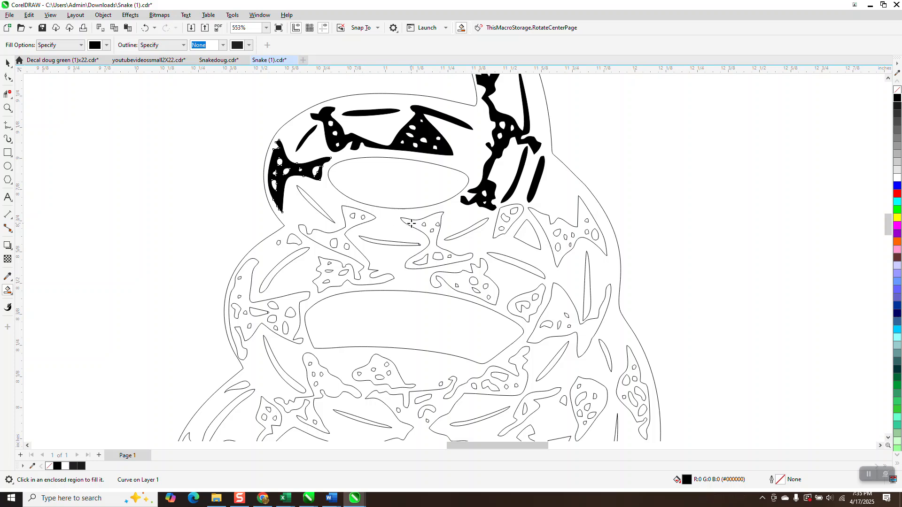
{"action": "left_click", "coordinate": [324, 214]}
Fill the row of spotted patches, slivers and the triangle directly beneath the top coil's oval opening with black.
{"action": "left_click", "coordinate": [360, 219]}
{"action": "left_click", "coordinate": [387, 242]}
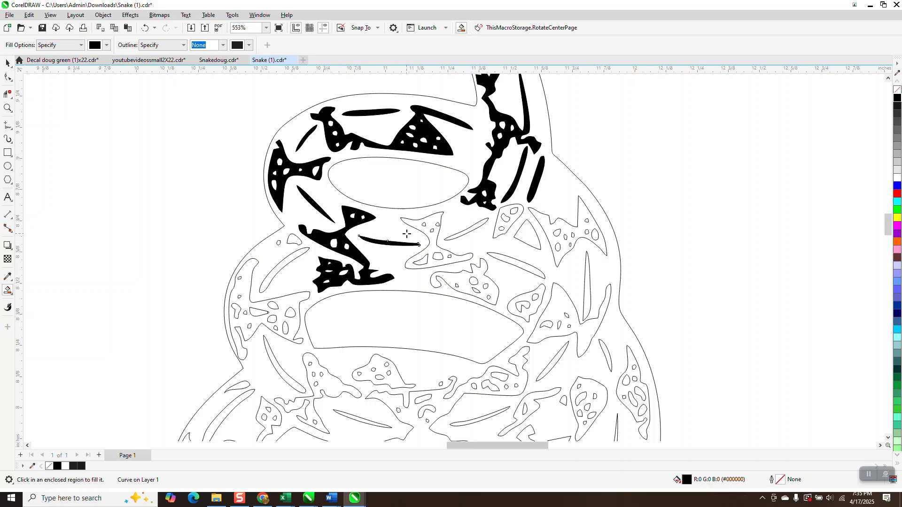
{"action": "left_click", "coordinate": [428, 225]}
{"action": "left_click", "coordinate": [476, 229]}
{"action": "left_click", "coordinate": [504, 224]}
{"action": "left_click", "coordinate": [528, 235]}
{"action": "left_click", "coordinate": [547, 228]}
{"action": "left_click", "coordinate": [519, 265]}
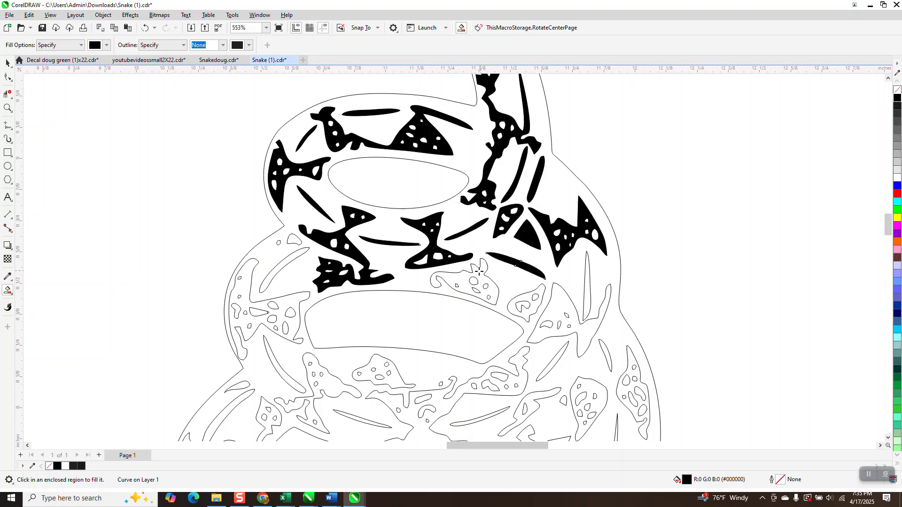
Fill the spotted patch above the middle opening and the sliver and spotted patches on that coil's left side with black using Smart Fill.
{"action": "left_click", "coordinate": [477, 272]}
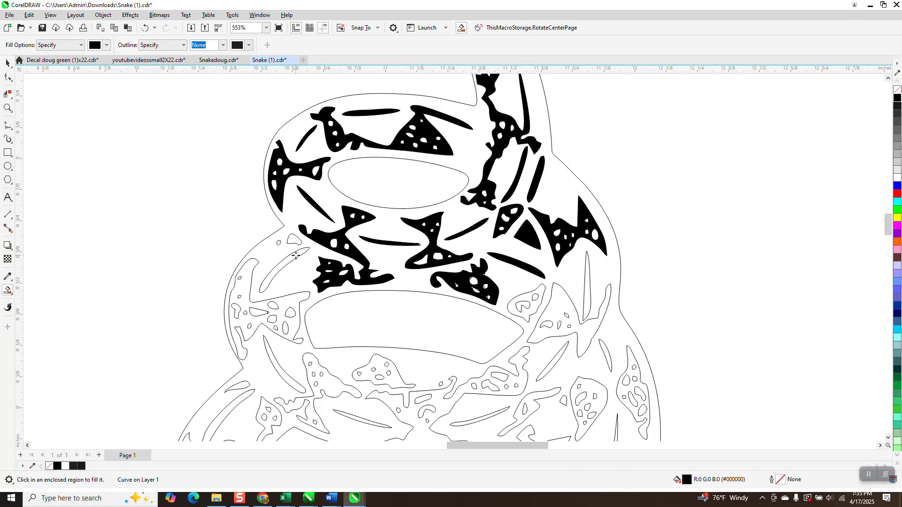
{"action": "left_click", "coordinate": [296, 254]}
{"action": "left_click", "coordinate": [295, 240]}
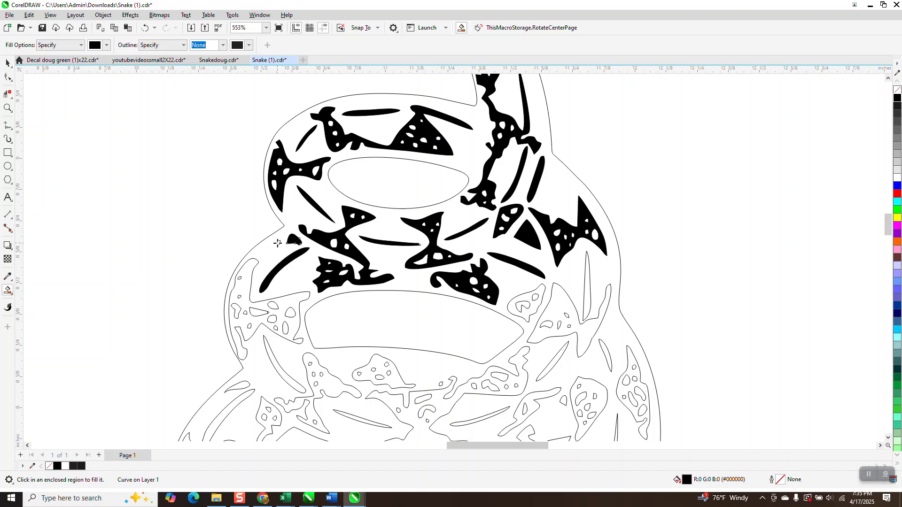
{"action": "left_click", "coordinate": [245, 273]}
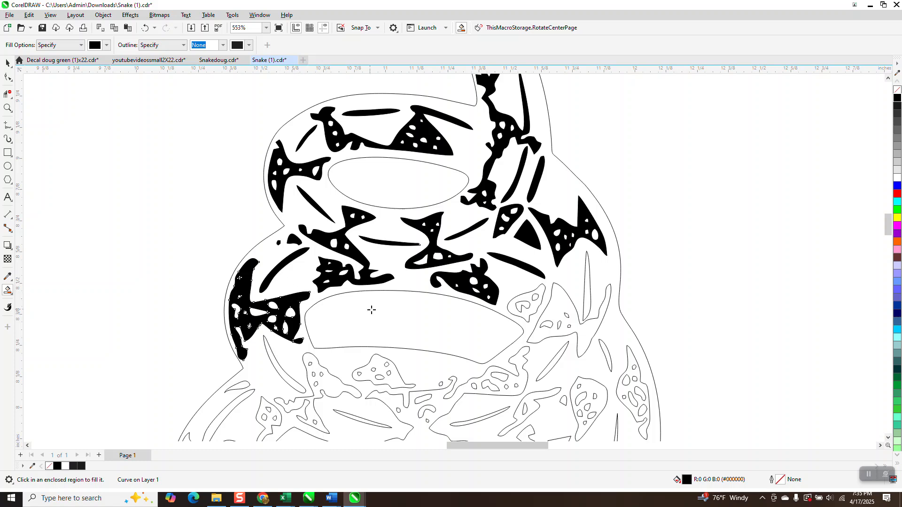
Fill the two spotted patches and the tall sliver on the right side of the second coil with black.
{"action": "left_click", "coordinate": [522, 298]}
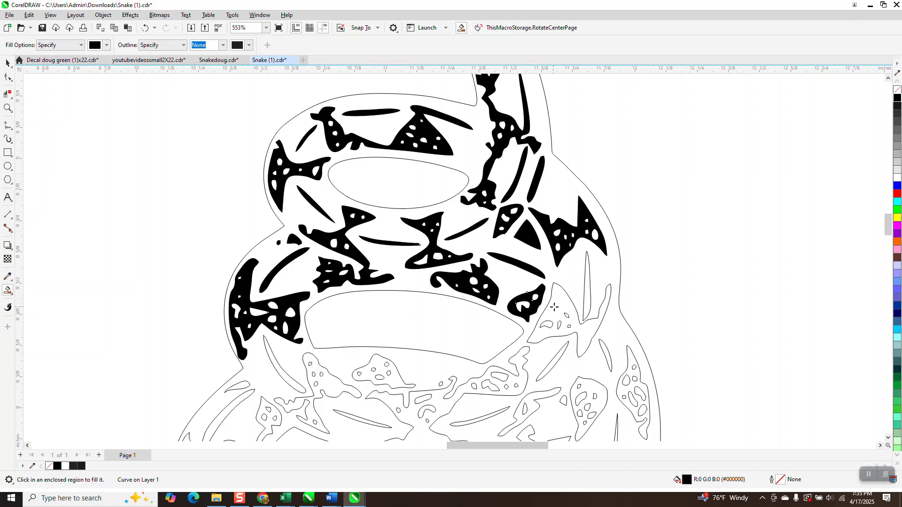
{"action": "left_click", "coordinate": [562, 305]}
{"action": "left_click", "coordinate": [589, 286]}
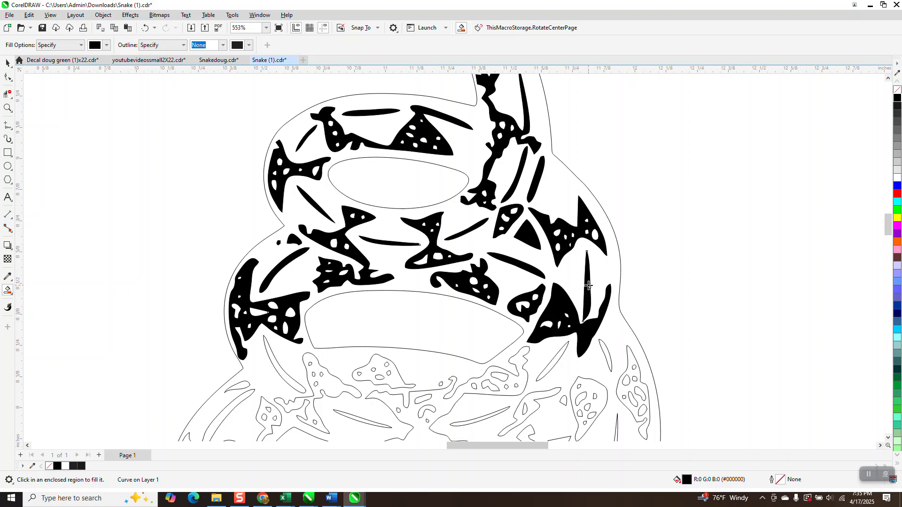
Fill the branching marking beneath the middle opening, plus the slivers and two elongated spotted patches to its right, with black.
{"action": "scroll", "coordinate": [339, 140], "scroll_direction": "down", "scroll_amount": 2}
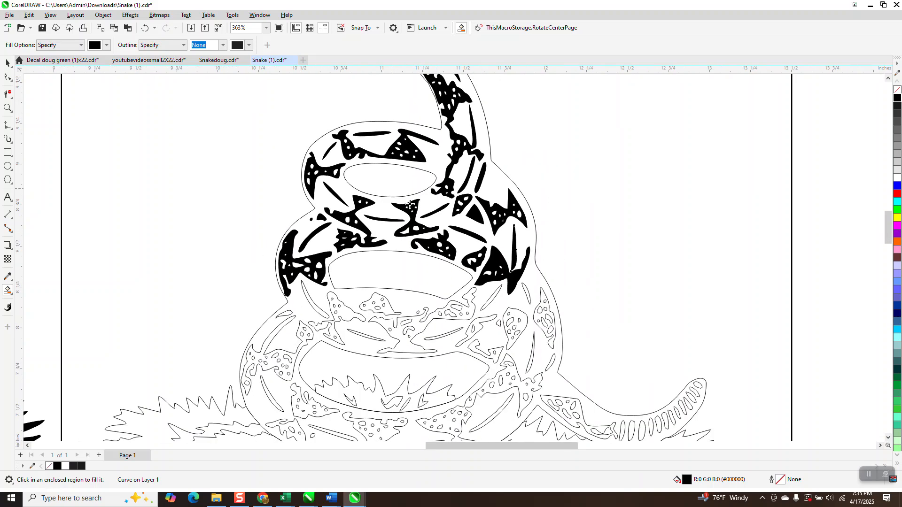
{"action": "left_click", "coordinate": [473, 310]}
{"action": "left_click", "coordinate": [491, 299]}
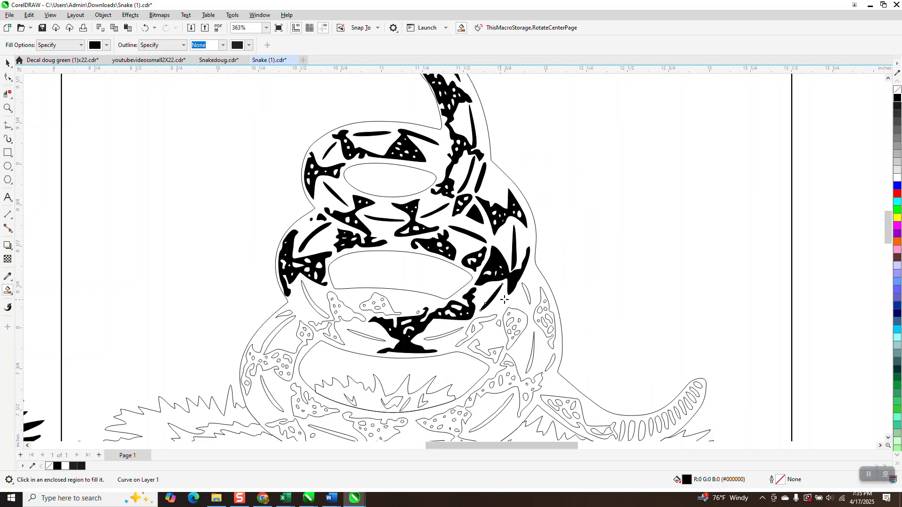
{"action": "left_click", "coordinate": [522, 318]}
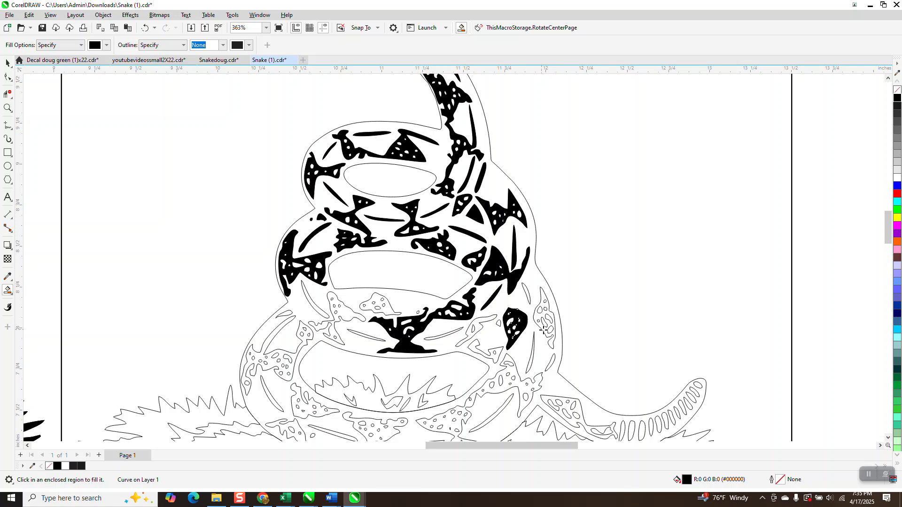
{"action": "left_click", "coordinate": [541, 319]}
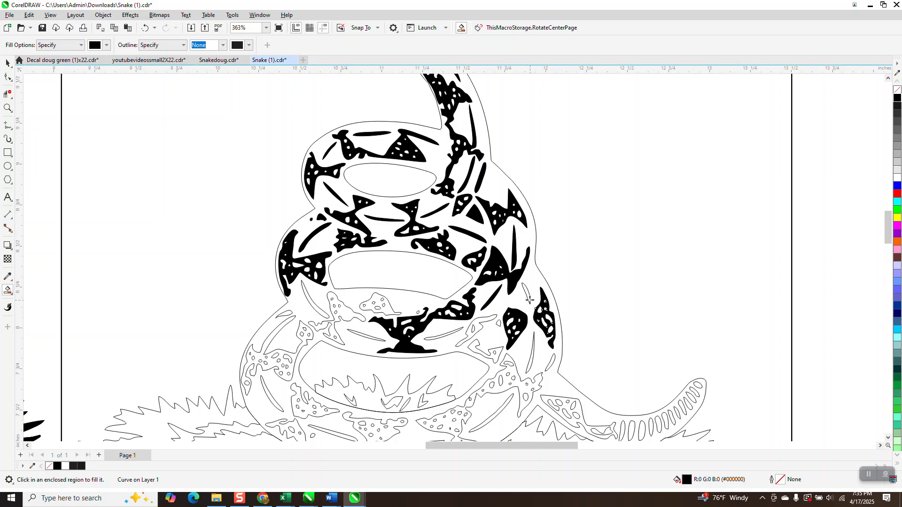
{"action": "left_click", "coordinate": [528, 297]}
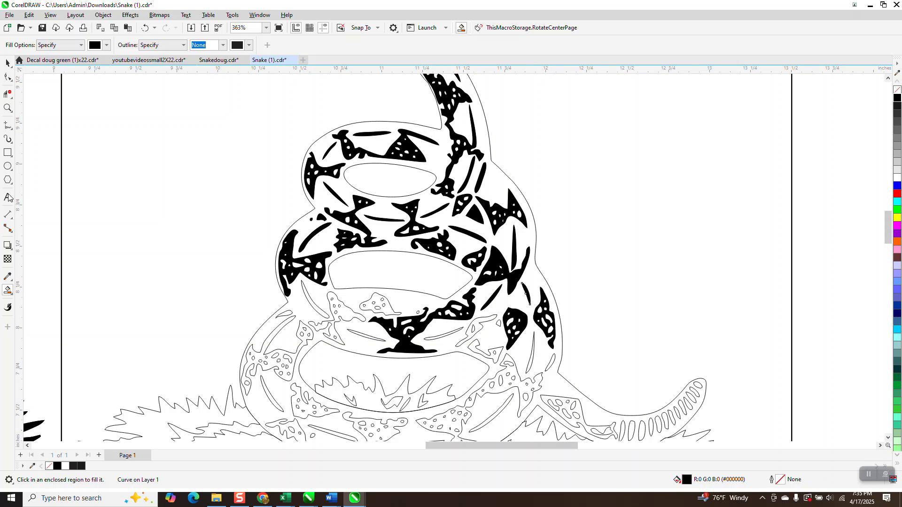
Fill the small wedge, branching shapes, spotted patch and slivers on the lower right of the coiled body with black.
{"action": "left_click", "coordinate": [7, 108]}
{"action": "left_click_drag", "start_coordinate": [442, 306], "coordinate": [559, 369]}
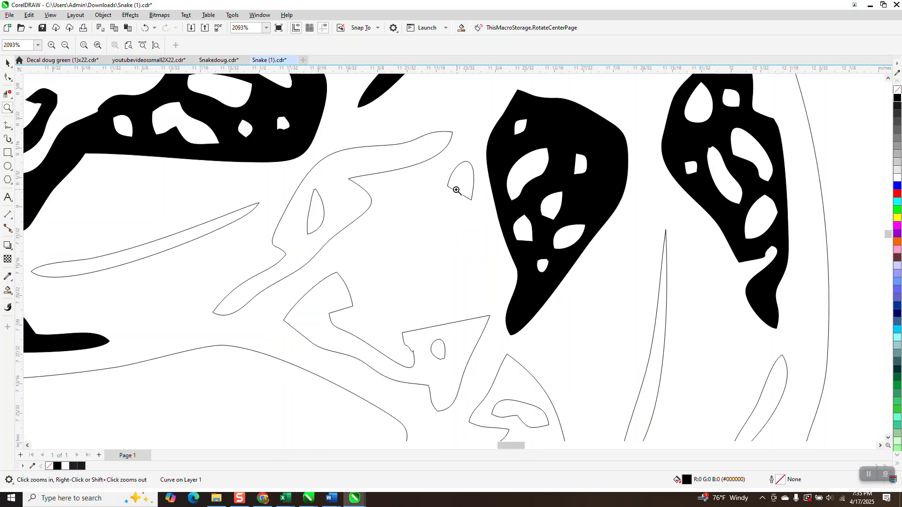
{"action": "left_click", "coordinate": [7, 290]}
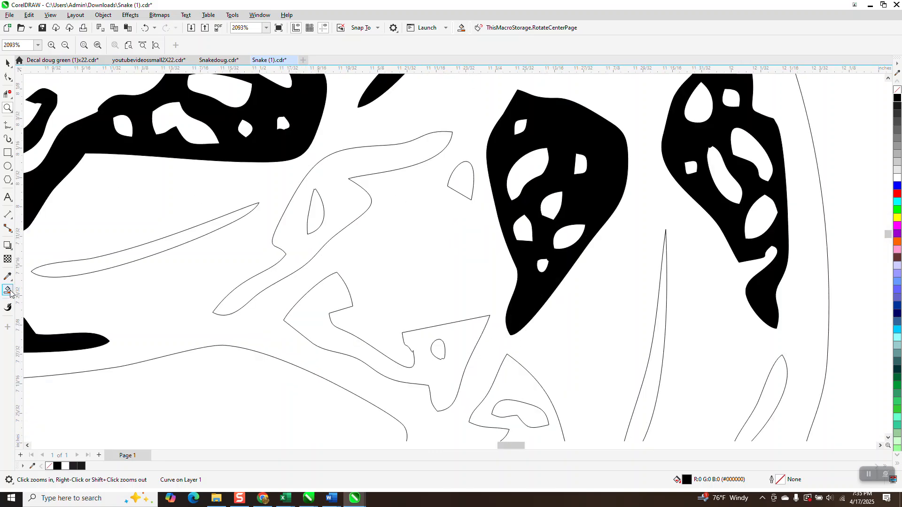
{"action": "left_click", "coordinate": [467, 184]}
{"action": "left_click", "coordinate": [381, 158]}
{"action": "left_click", "coordinate": [459, 339]}
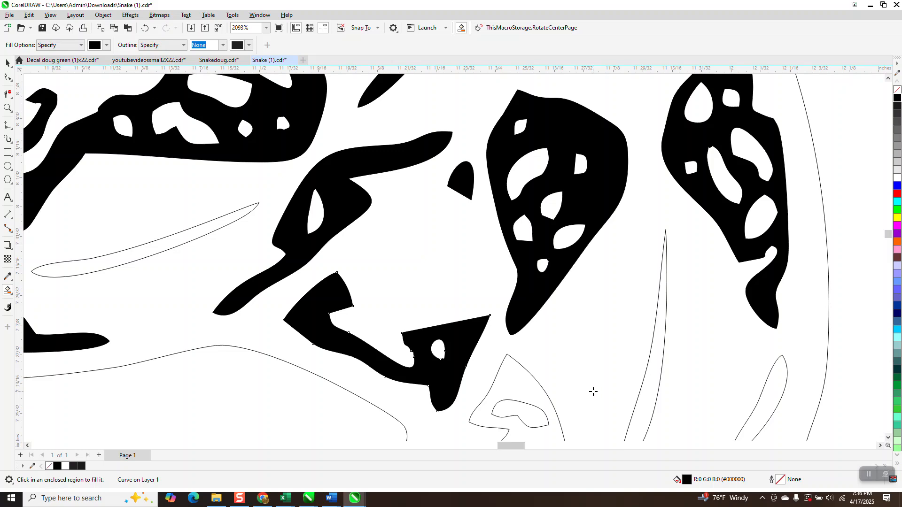
{"action": "left_click", "coordinate": [530, 385]}
{"action": "left_click", "coordinate": [659, 361]}
{"action": "left_click", "coordinate": [766, 385]}
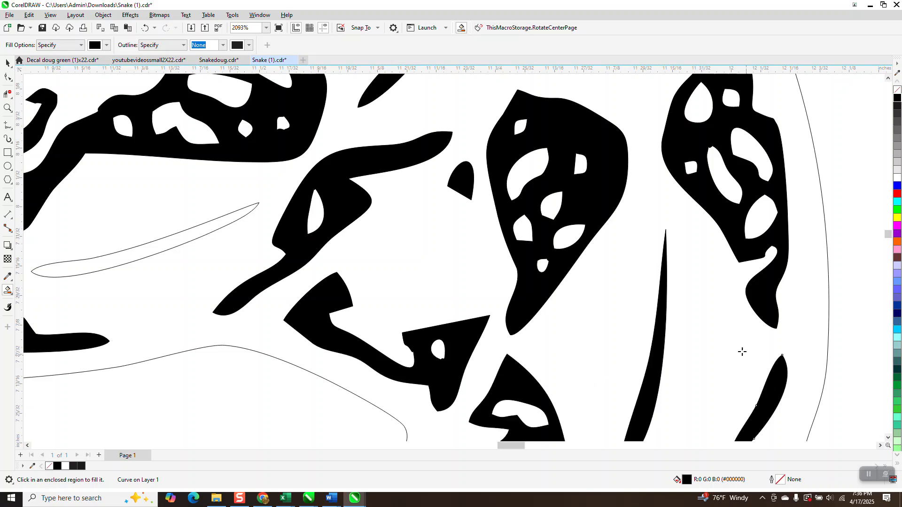
Fill the bottom coil's long slivers and central spotted marking, plus the grass tuft inside the lowest opening, with black.
{"action": "scroll", "coordinate": [625, 329], "scroll_direction": "down", "scroll_amount": 4}
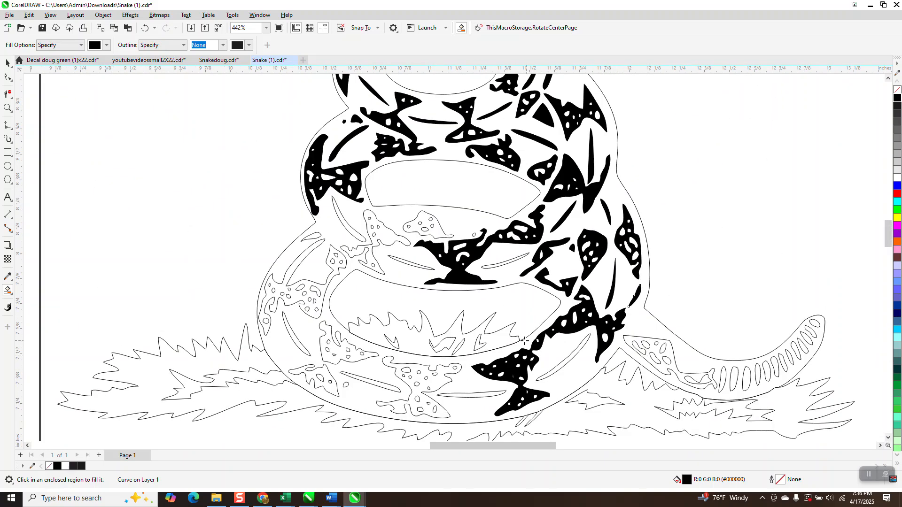
{"action": "left_click", "coordinate": [561, 364]}
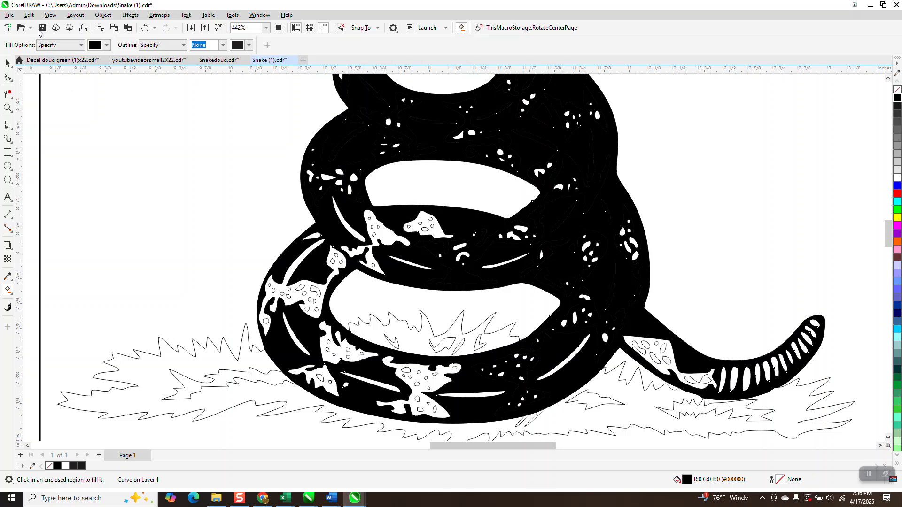
{"action": "left_click", "coordinate": [144, 28]}
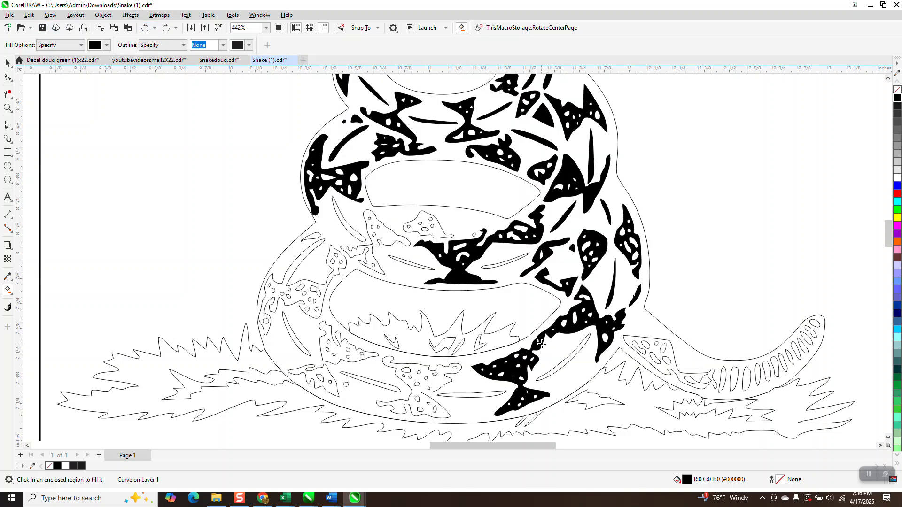
{"action": "left_click", "coordinate": [566, 361]}
{"action": "left_click", "coordinate": [444, 375]}
{"action": "left_click", "coordinate": [471, 396]}
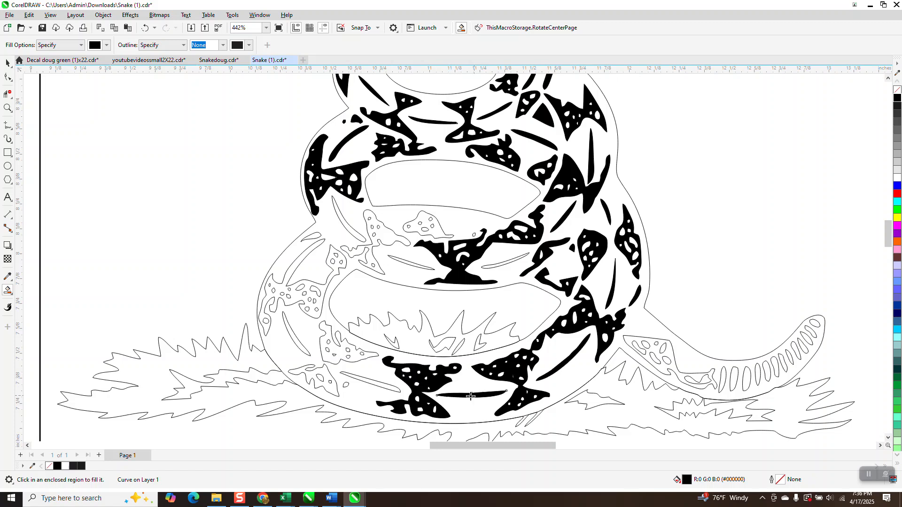
{"action": "left_click", "coordinate": [385, 385]}
{"action": "left_click", "coordinate": [411, 339]}
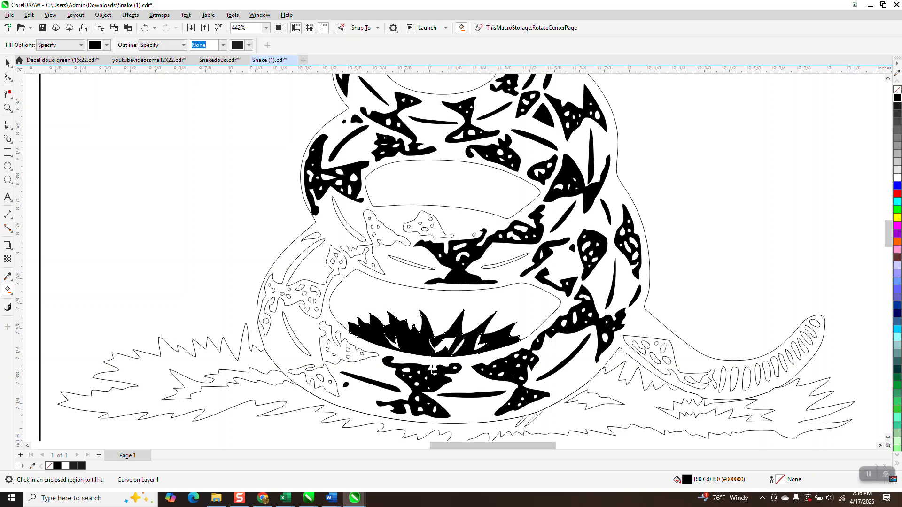
Fill the spotted patches and slivers on the third coil's left side and beneath the middle opening with black.
{"action": "left_click", "coordinate": [288, 279]}
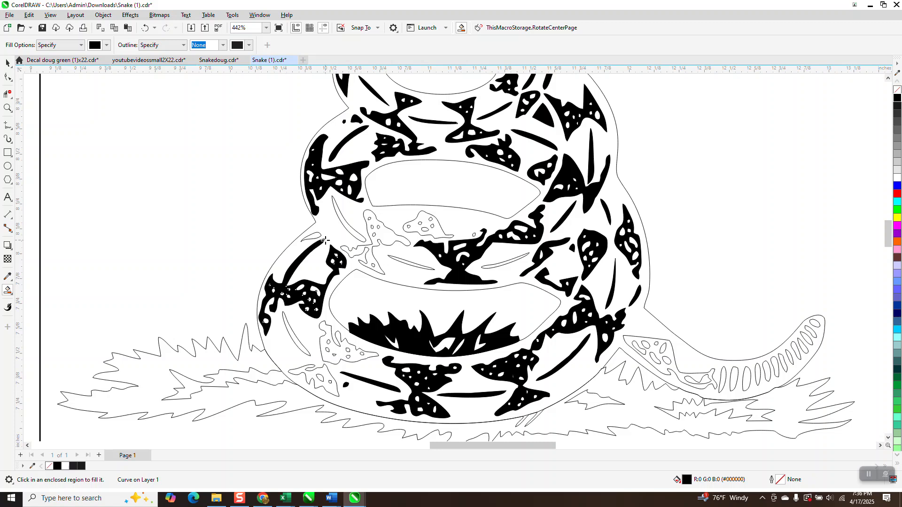
{"action": "left_click", "coordinate": [316, 236]}
{"action": "left_click", "coordinate": [342, 220]}
{"action": "left_click", "coordinate": [390, 241]}
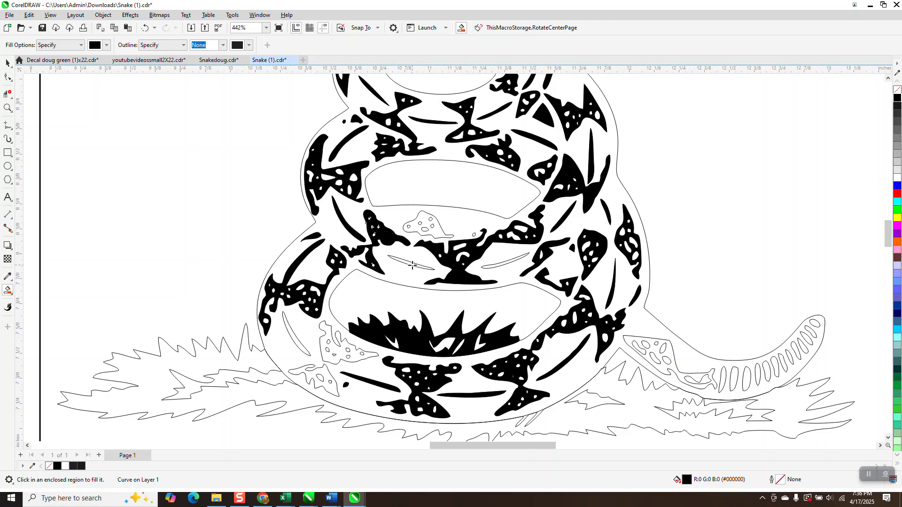
{"action": "left_click", "coordinate": [412, 266]}
{"action": "left_click", "coordinate": [439, 233]}
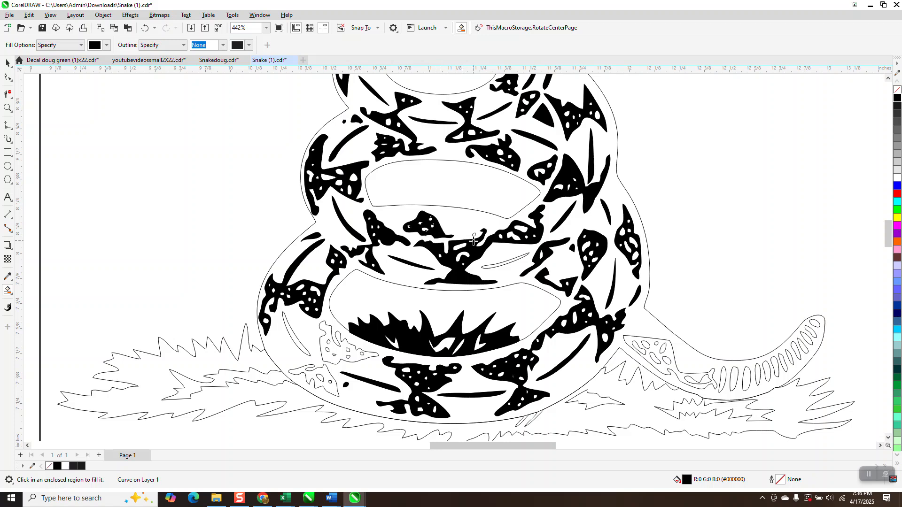
{"action": "left_click", "coordinate": [513, 260]}
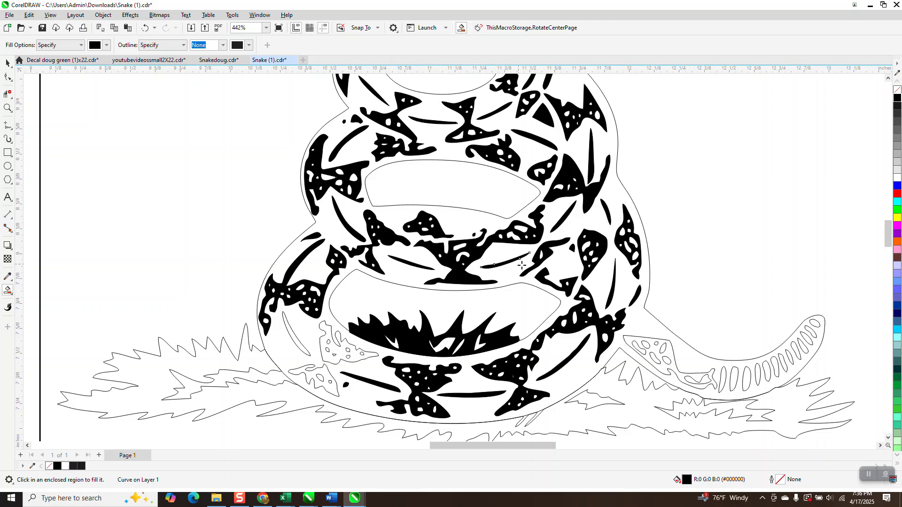
Fill the two spotted patches and the sliver on the lower left of the bottom coil with black.
{"action": "left_click", "coordinate": [337, 350]}
{"action": "left_click", "coordinate": [300, 347]}
{"action": "left_click", "coordinate": [332, 384]}
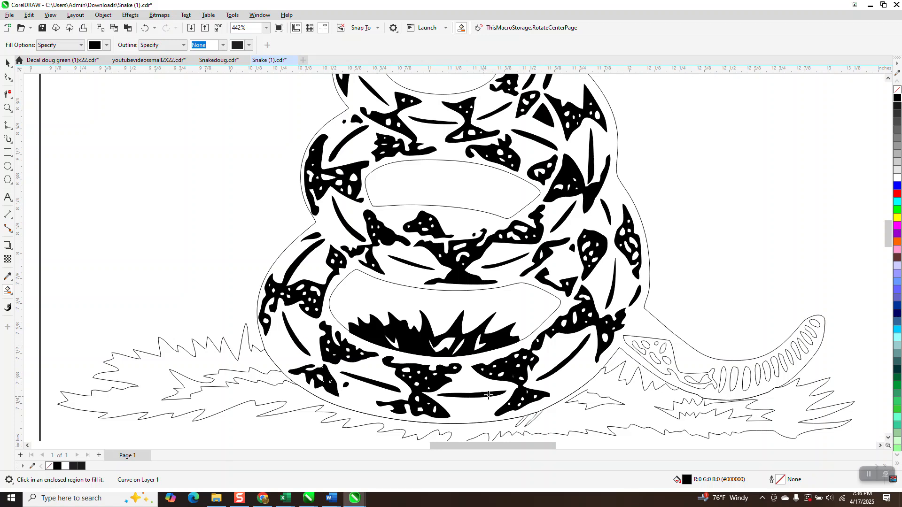
Fill the spotted marking at the base of the tail and the ground grass beneath the snake with black.
{"action": "left_click", "coordinate": [654, 351]}
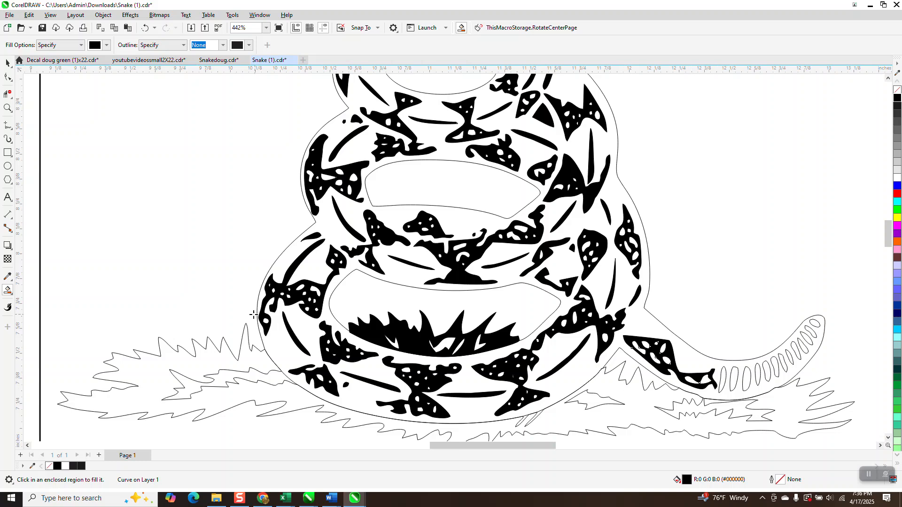
{"action": "left_click", "coordinate": [208, 362]}
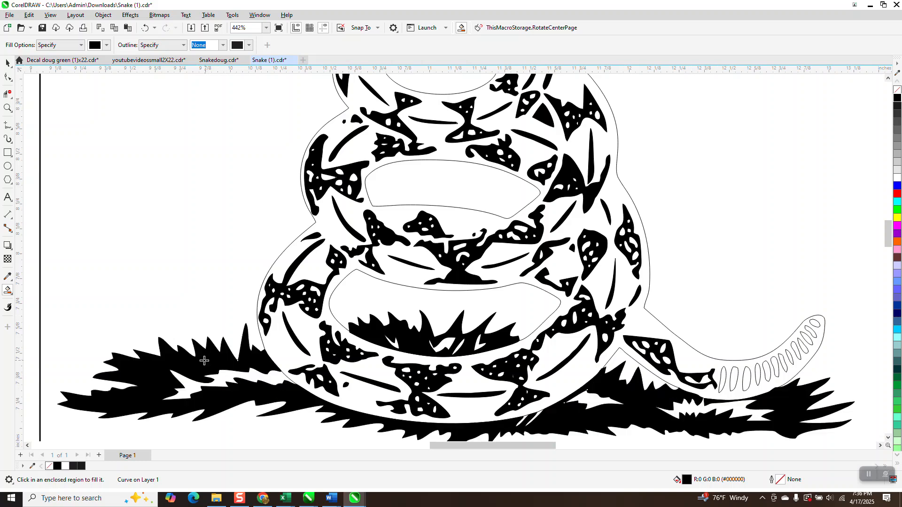
Fill every rattle segment along the tail with black, from the tail marking to the small oval at the tip.
{"action": "scroll", "coordinate": [282, 348], "scroll_direction": "down", "scroll_amount": 1}
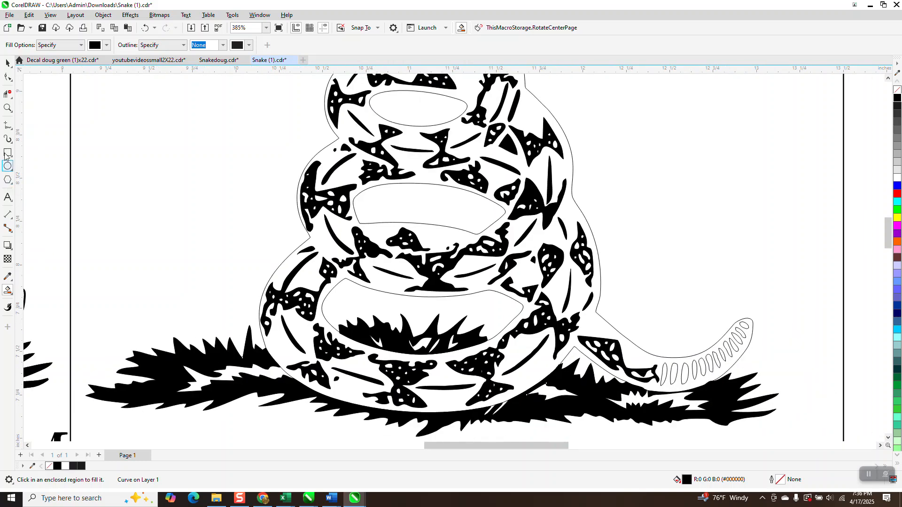
{"action": "left_click", "coordinate": [7, 108]}
{"action": "left_click_drag", "start_coordinate": [602, 330], "coordinate": [857, 422]}
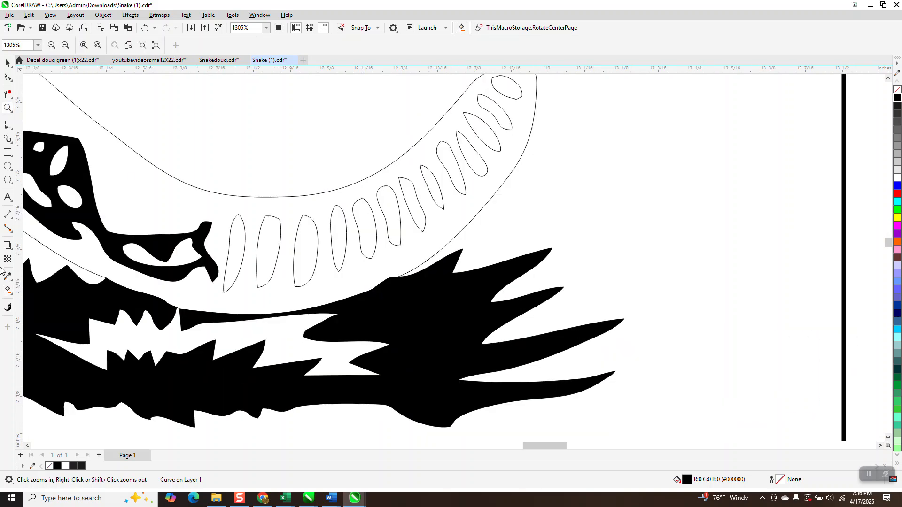
{"action": "left_click", "coordinate": [7, 291]}
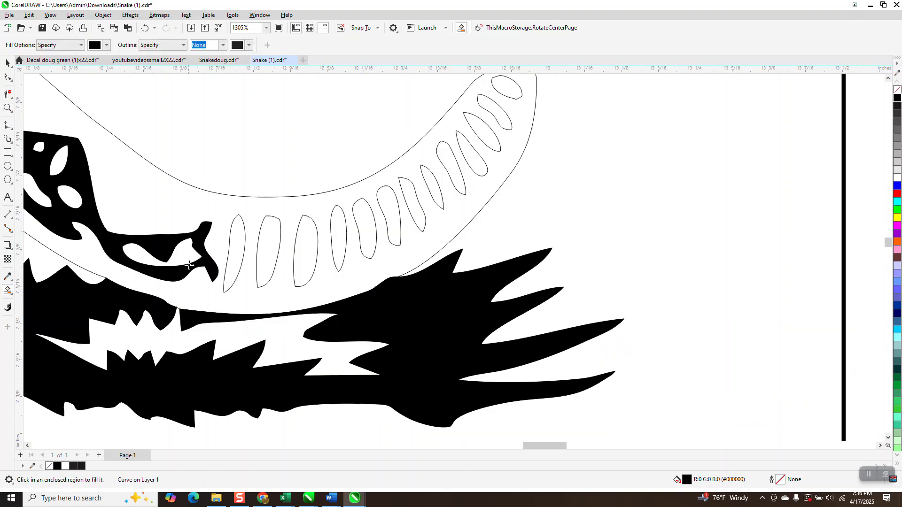
{"action": "left_click", "coordinate": [241, 246]}
{"action": "left_click", "coordinate": [274, 243]}
{"action": "left_click", "coordinate": [303, 241]}
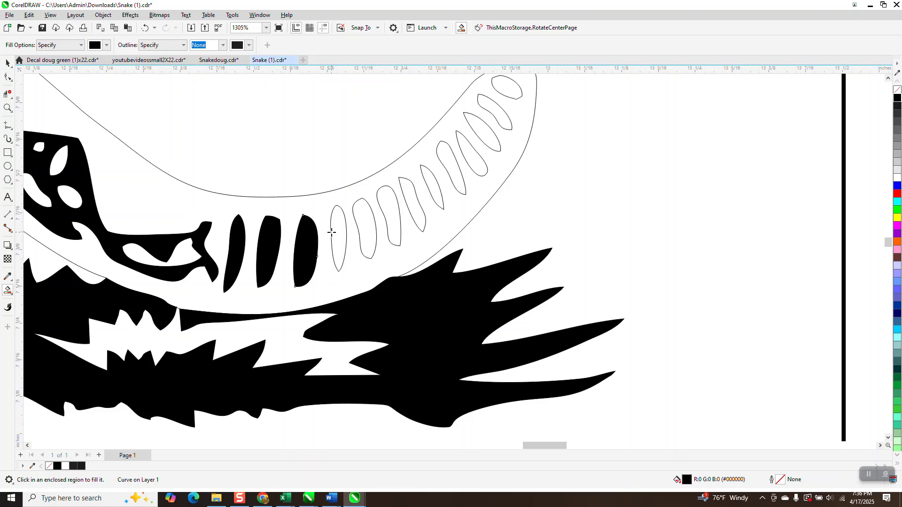
{"action": "left_click", "coordinate": [331, 232]}
{"action": "left_click", "coordinate": [361, 226]}
{"action": "left_click", "coordinate": [395, 214]}
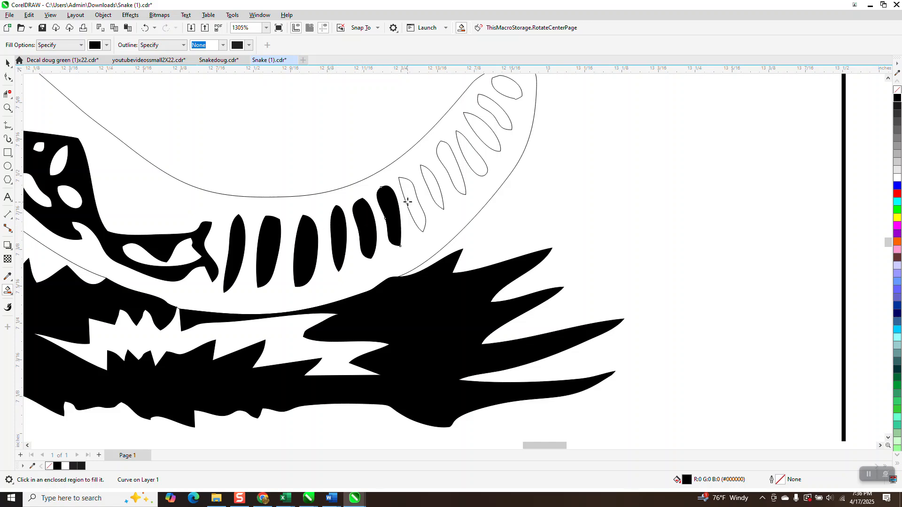
{"action": "left_click", "coordinate": [413, 200]}
{"action": "left_click", "coordinate": [431, 190]}
{"action": "left_click", "coordinate": [451, 174]}
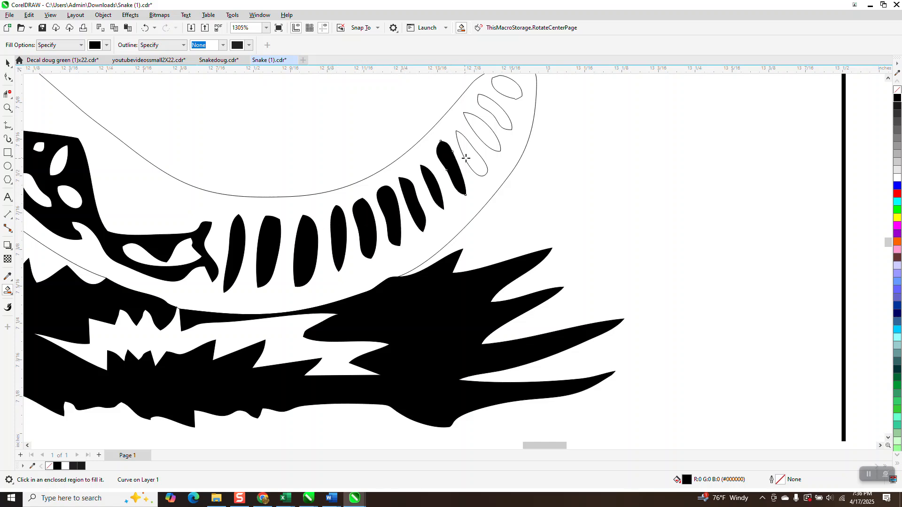
{"action": "left_click", "coordinate": [471, 153]}
{"action": "left_click", "coordinate": [484, 133]}
{"action": "left_click", "coordinate": [496, 115]}
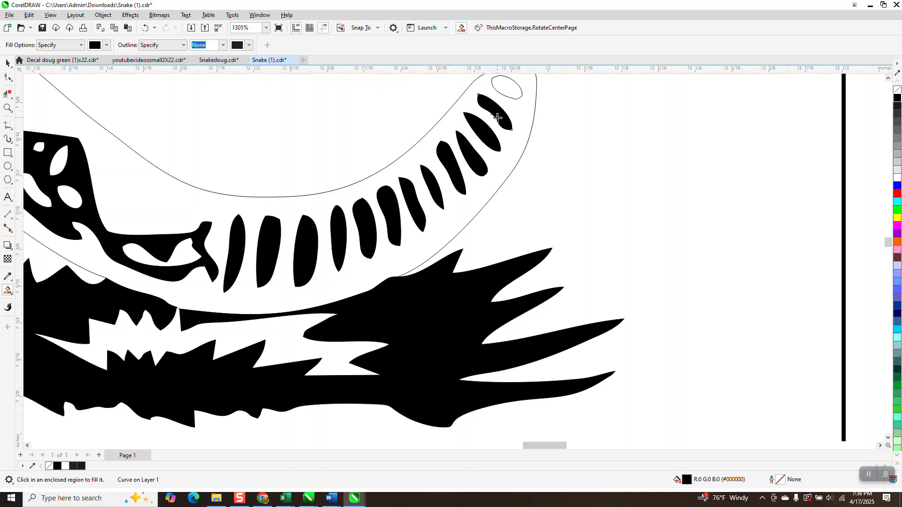
{"action": "left_click", "coordinate": [507, 92]}
{"action": "scroll", "coordinate": [533, 316], "scroll_direction": "down", "scroll_amount": 6}
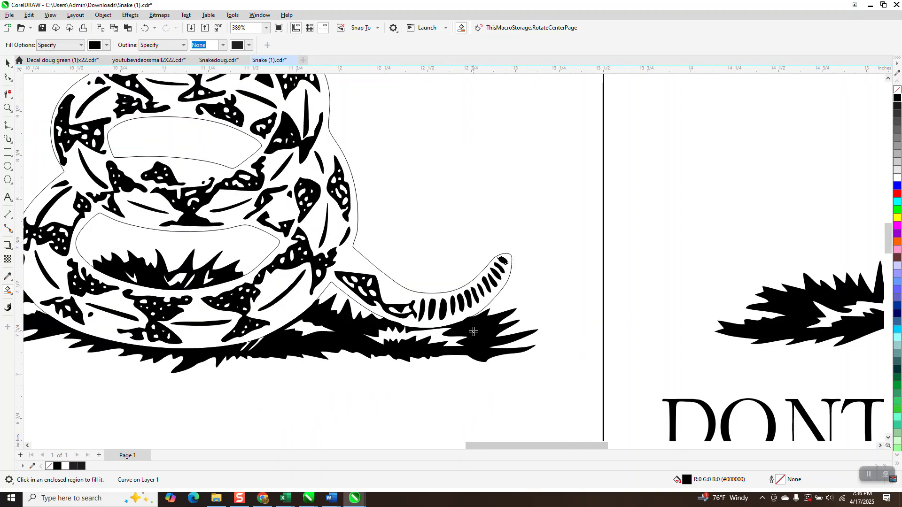
{"action": "scroll", "coordinate": [471, 332], "scroll_direction": "down", "scroll_amount": 2}
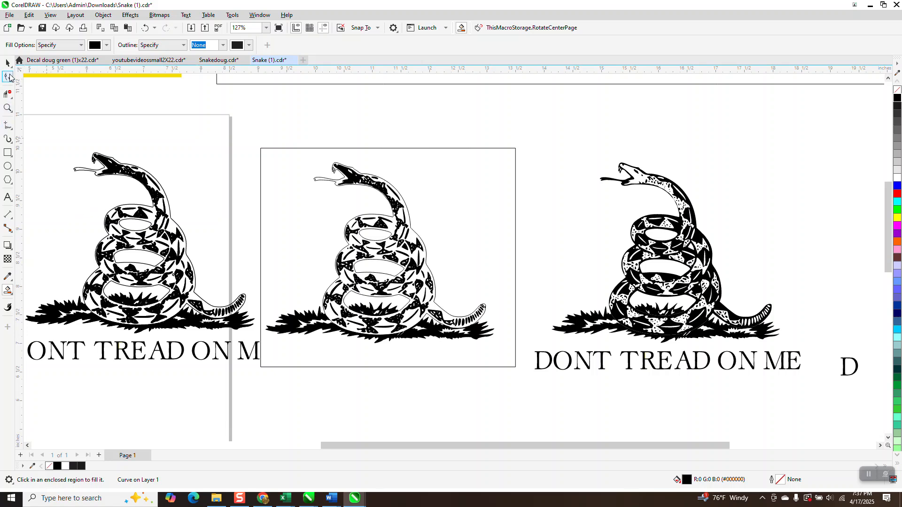
Delete the rectangle surrounding the middle snake.
{"action": "left_click", "coordinate": [8, 62]}
{"action": "left_click", "coordinate": [439, 149]}
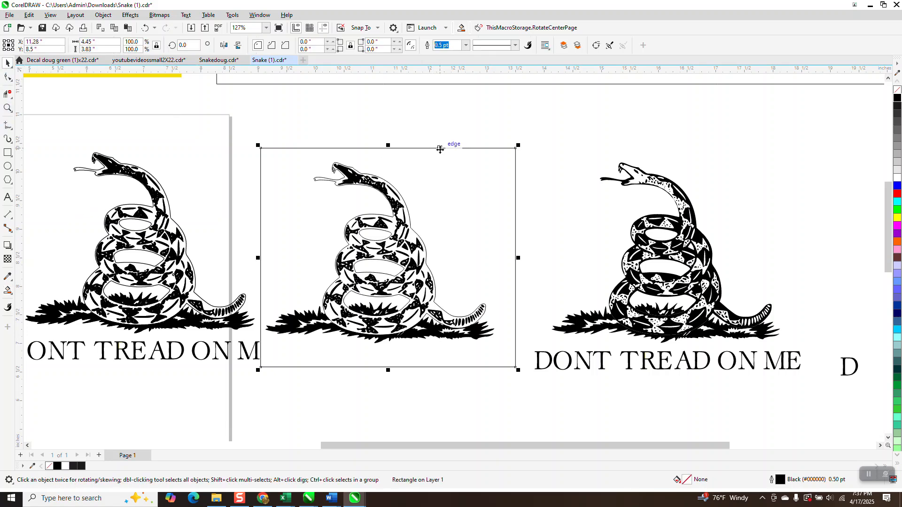
{"action": "key", "text": "Delete"}
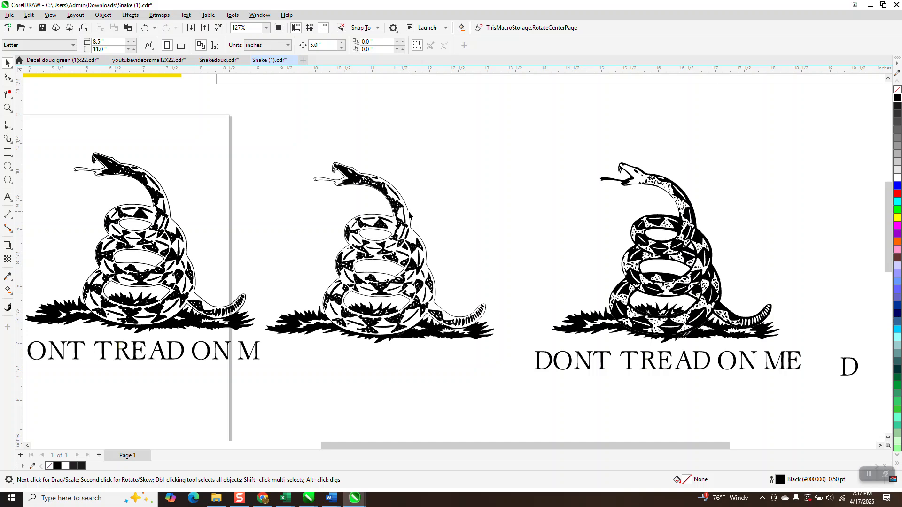
Move the middle snake's hairline outline 5 inches straight down, off its black filled markings.
{"action": "left_click", "coordinate": [409, 215]}
{"action": "key", "text": "Down"}
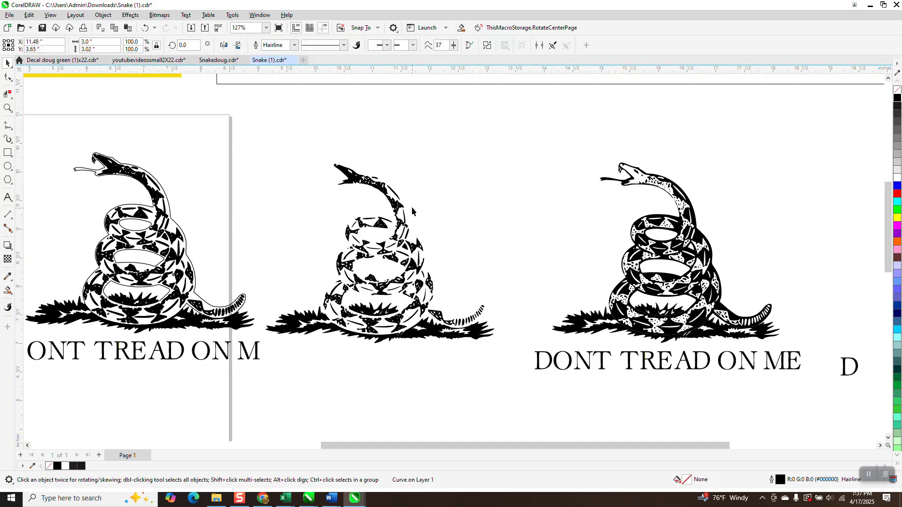
{"action": "scroll", "coordinate": [395, 162], "scroll_direction": "down", "scroll_amount": 1}
{"action": "scroll", "coordinate": [384, 168], "scroll_direction": "down", "scroll_amount": 1}
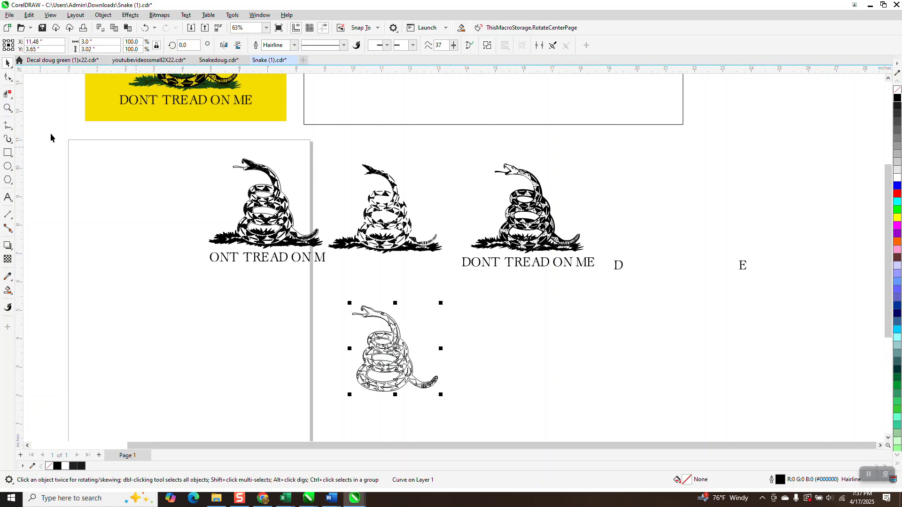
Set the Smart Fill colour to blue for working on the separated snake outline.
{"action": "left_click", "coordinate": [7, 108]}
{"action": "left_click_drag", "start_coordinate": [359, 163], "coordinate": [408, 200]}
{"action": "scroll", "coordinate": [458, 239], "scroll_direction": "down", "scroll_amount": 3}
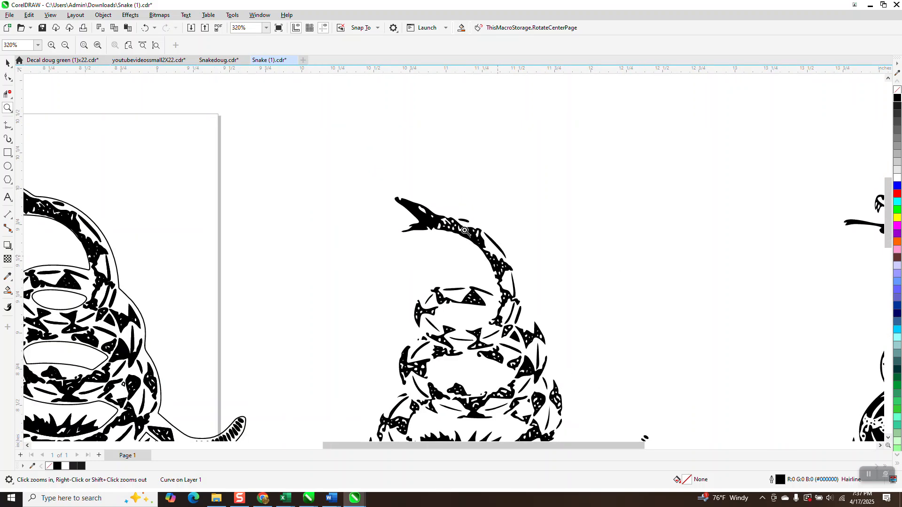
{"action": "scroll", "coordinate": [464, 231], "scroll_direction": "down", "scroll_amount": 5}
{"action": "left_click_drag", "start_coordinate": [420, 335], "coordinate": [529, 422]}
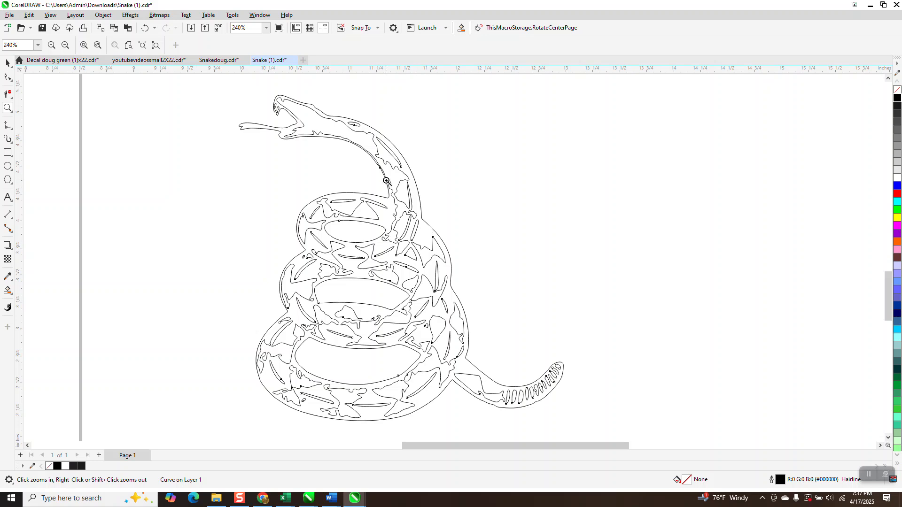
{"action": "scroll", "coordinate": [348, 171], "scroll_direction": "down", "scroll_amount": 1}
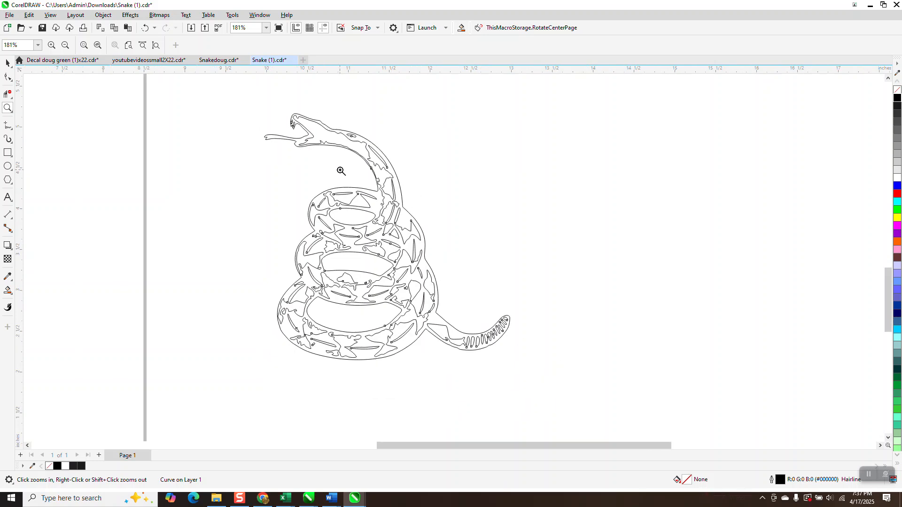
{"action": "left_click", "coordinate": [7, 291]}
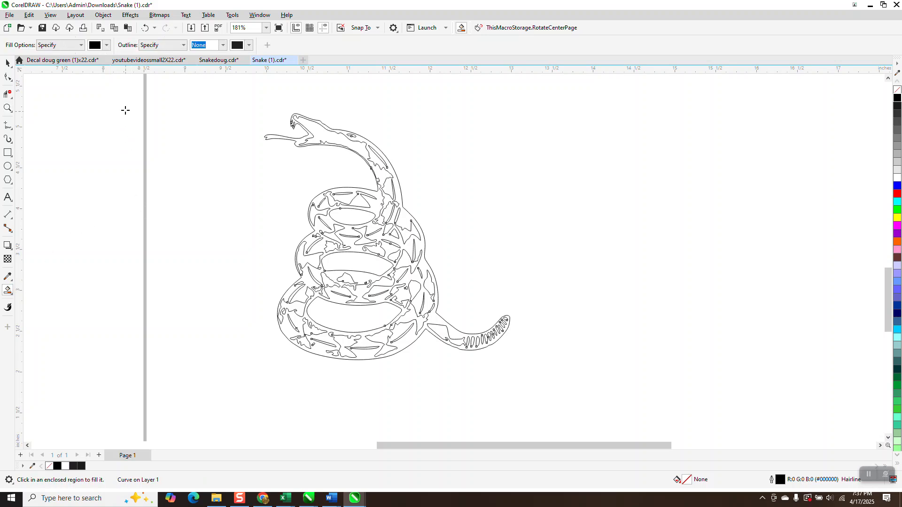
{"action": "left_click", "coordinate": [107, 44]}
{"action": "left_click", "coordinate": [136, 103]}
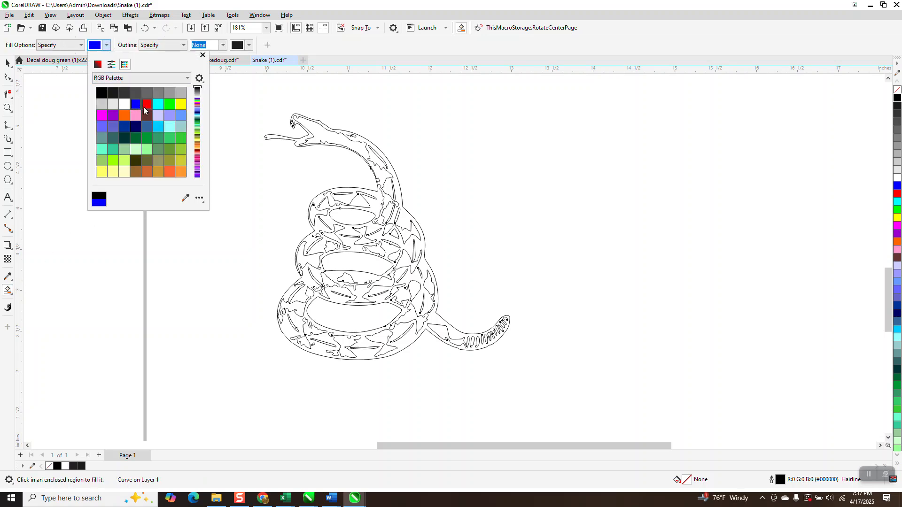
Try a blue Smart Fill on the separated snake outline without a surrounding boundary, and undo it.
{"action": "left_click", "coordinate": [4, 149]}
{"action": "left_click", "coordinate": [419, 333]}
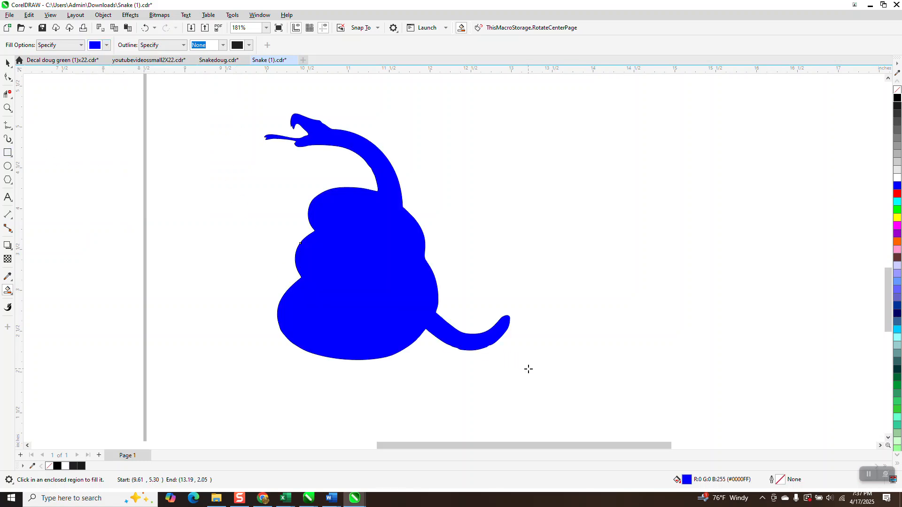
{"action": "left_click", "coordinate": [145, 28]}
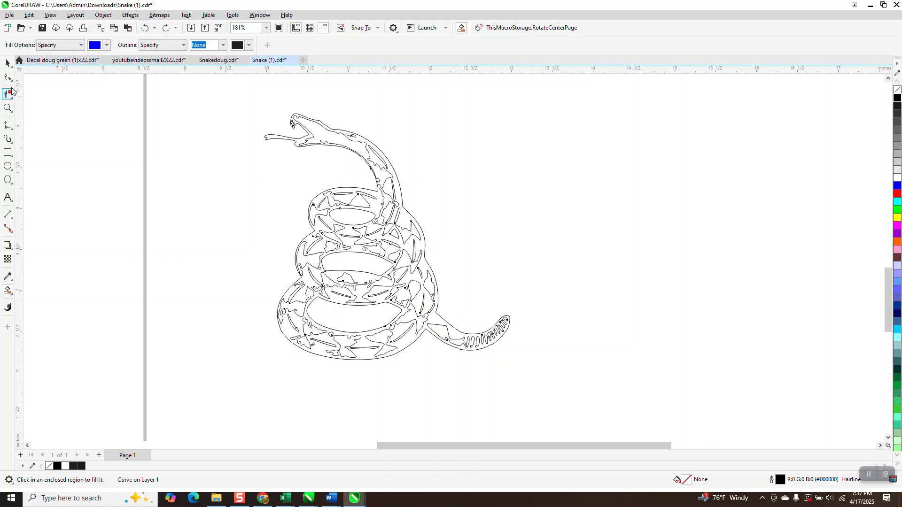
Draw a rectangle about 3.72 by 3.43 inches around the snake outline, and Smart Fill the surrounding background blue, shifted 5 inches right.
{"action": "left_click", "coordinate": [7, 152]}
{"action": "mouse_move", "coordinate": [237, 100]}
{"action": "left_mouse_down"}
{"action": "mouse_move", "coordinate": [537, 374]}
{"action": "mouse_move", "coordinate": [581, 393]}
{"action": "mouse_move", "coordinate": [540, 379]}
{"action": "left_mouse_up"}
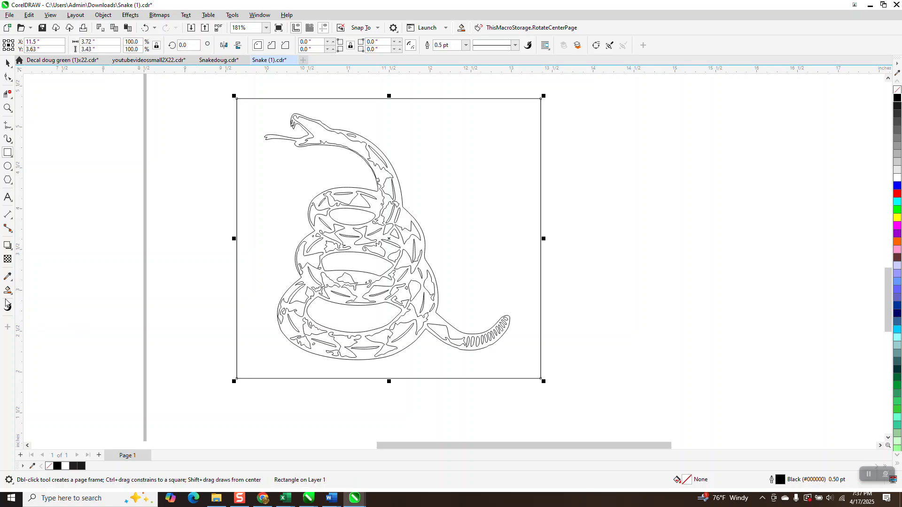
{"action": "left_click", "coordinate": [9, 293]}
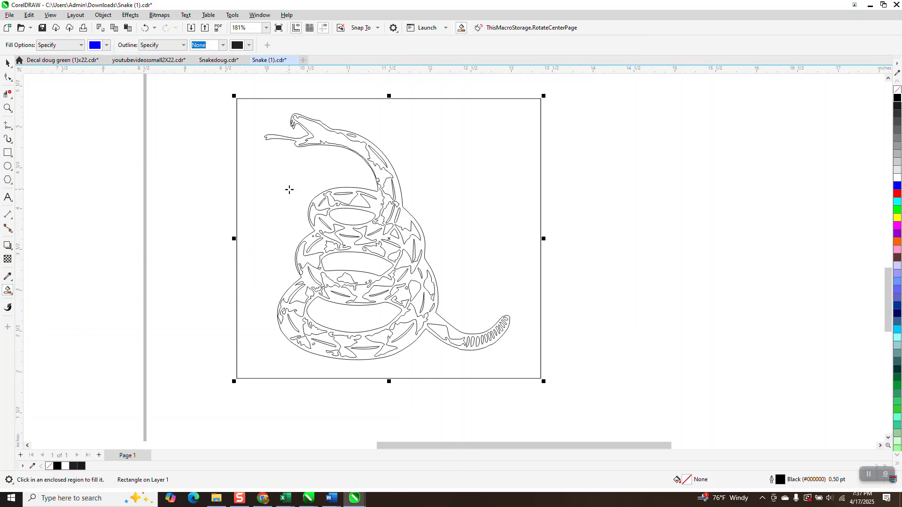
{"action": "left_click", "coordinate": [292, 190]}
{"action": "key", "text": "Right"}
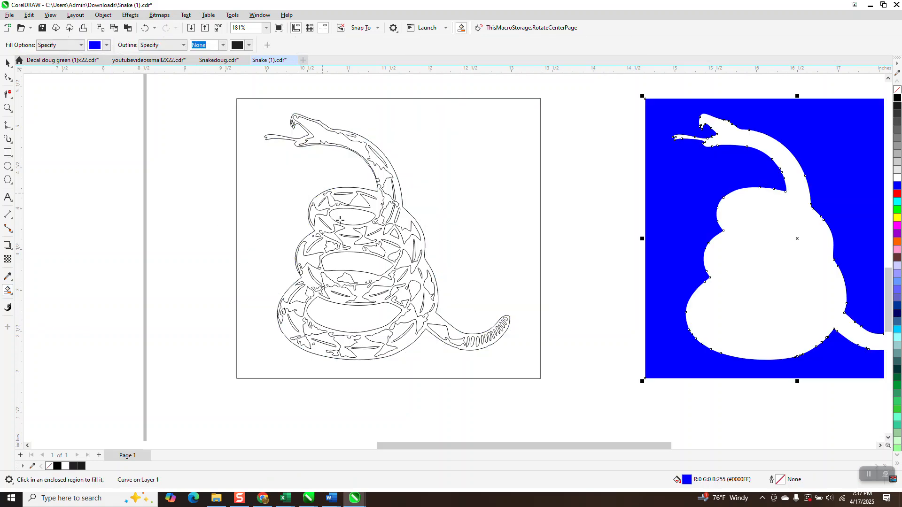
Smart Fill the three coil openings with blue and shift each fill 5 inches right into the blue background piece.
{"action": "left_click", "coordinate": [344, 218]}
{"action": "key", "text": "Right"}
{"action": "left_click", "coordinate": [350, 258]}
{"action": "key", "text": "Right"}
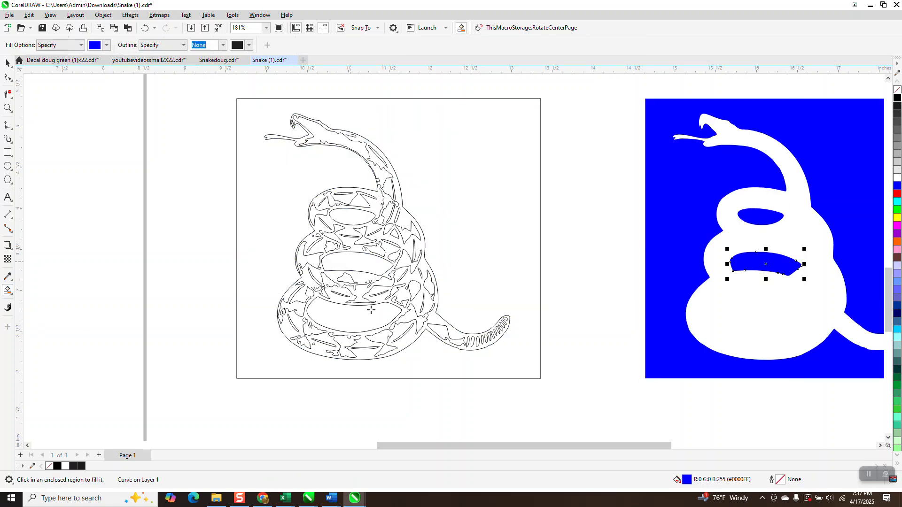
{"action": "left_click", "coordinate": [374, 321]}
{"action": "key", "text": "Right"}
Smart Fill the white snake silhouette inside the blue background with red and move the red shape 10 inches left.
{"action": "scroll", "coordinate": [352, 305], "scroll_direction": "down", "scroll_amount": 2}
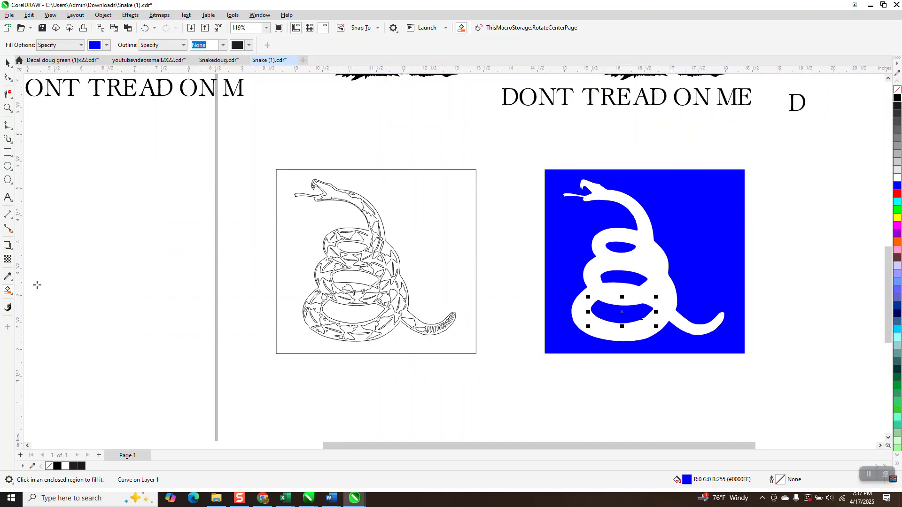
{"action": "left_click", "coordinate": [11, 296]}
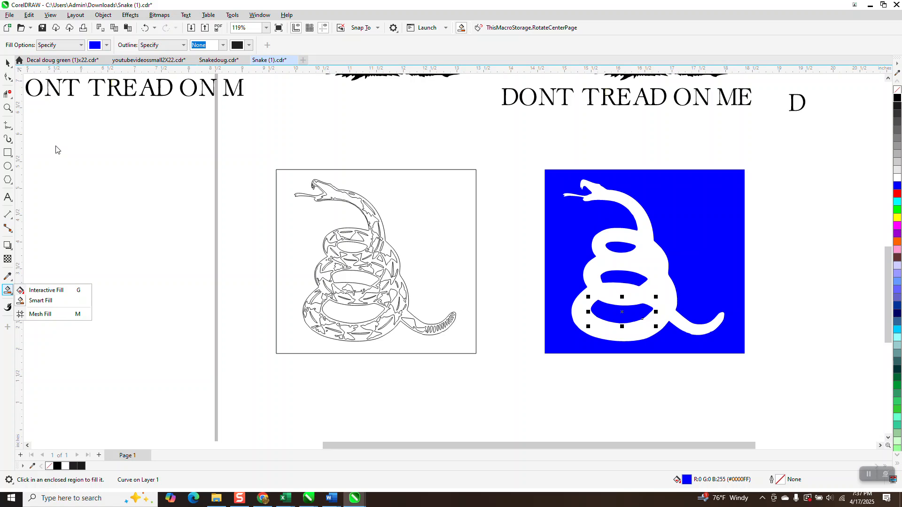
{"action": "left_click", "coordinate": [108, 45]}
{"action": "left_click", "coordinate": [147, 103]}
{"action": "left_click", "coordinate": [641, 212]}
{"action": "left_click", "coordinate": [645, 210]}
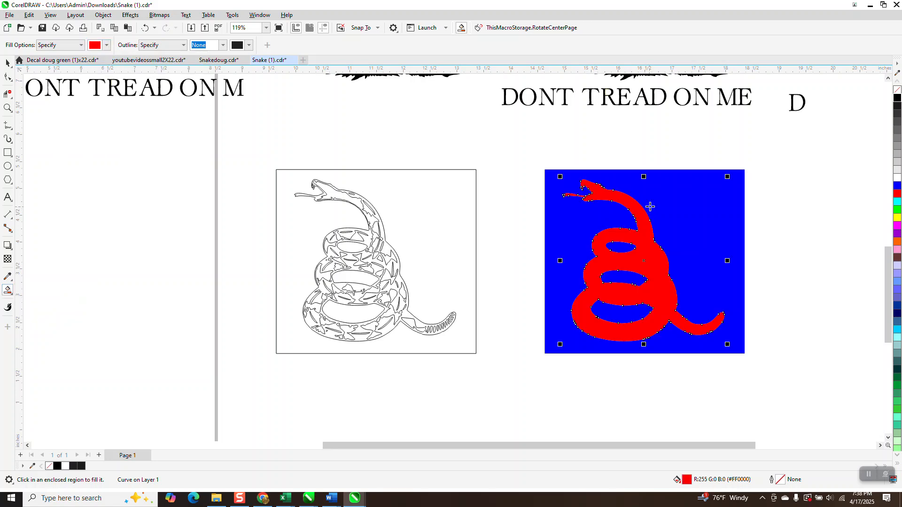
{"action": "key", "text": "Left"}
{"action": "key", "text": "Left"}
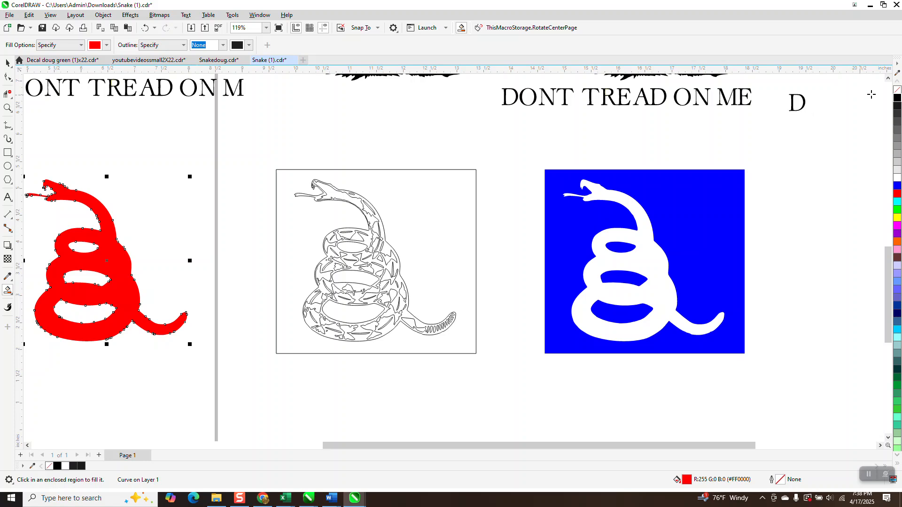
Remove the red silhouette's fill and give it a black outline 0.75 pt wide.
{"action": "left_click", "coordinate": [898, 89]}
{"action": "right_click", "coordinate": [897, 98]}
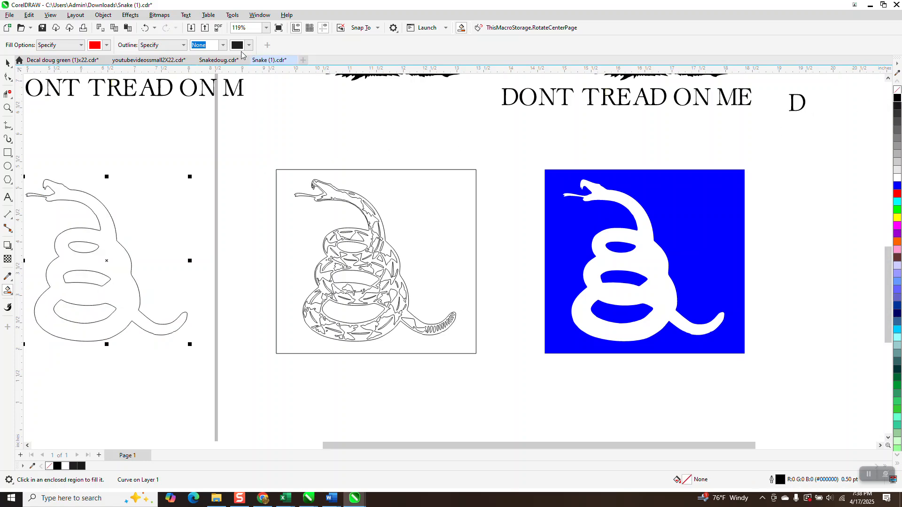
{"action": "left_click", "coordinate": [6, 64]}
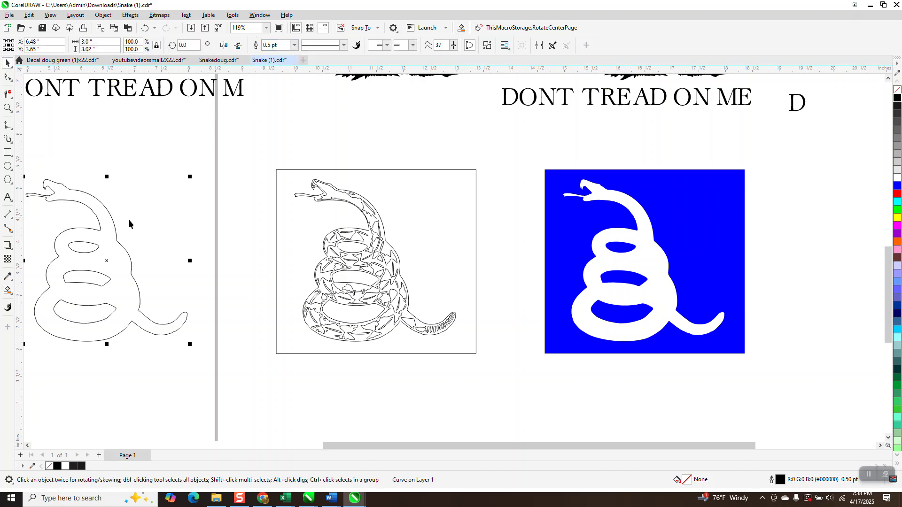
{"action": "left_click", "coordinate": [294, 45]}
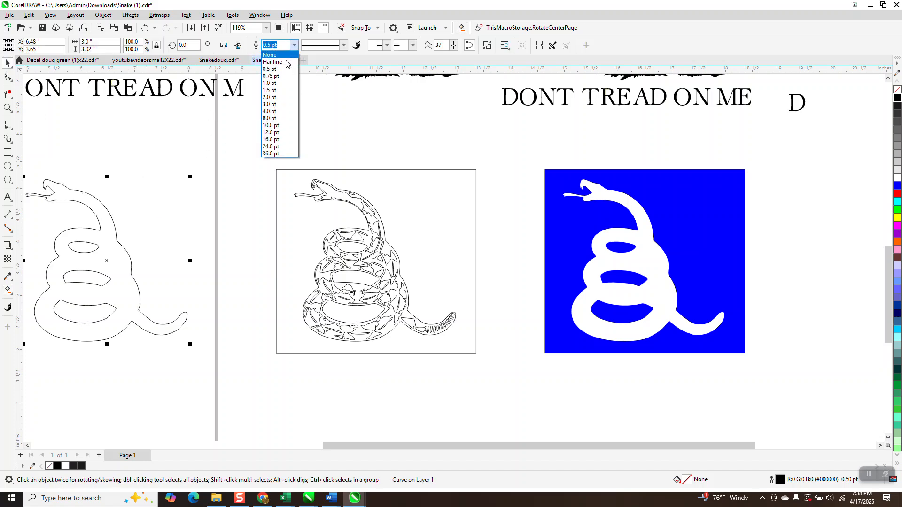
{"action": "left_click", "coordinate": [275, 76]}
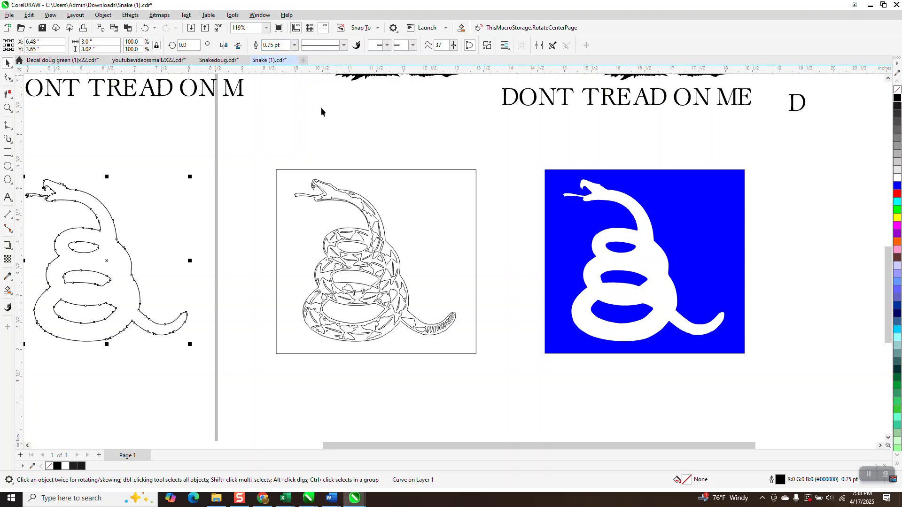
Move the clean snake outline 5 inches right and 5 inches up onto the black filled markings.
{"action": "scroll", "coordinate": [332, 147], "scroll_direction": "down", "scroll_amount": 3}
{"action": "scroll", "coordinate": [346, 165], "scroll_direction": "down", "scroll_amount": 3}
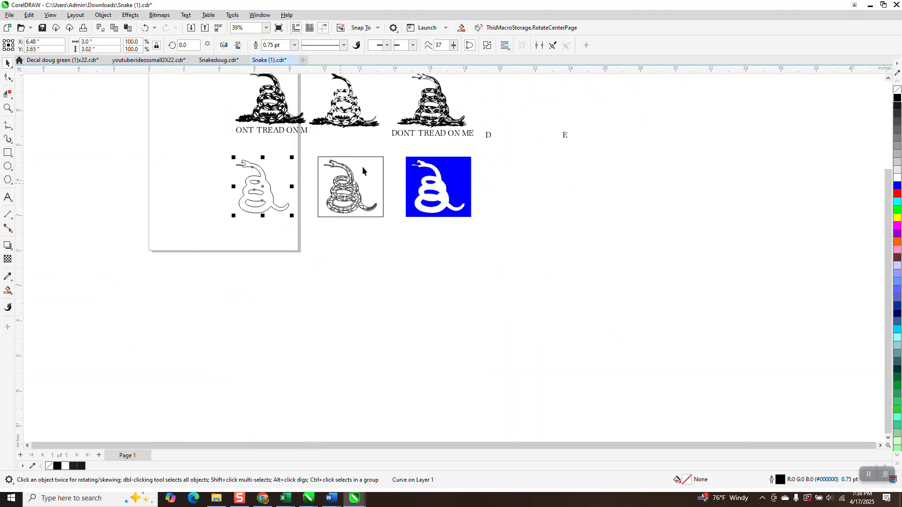
{"action": "key", "text": "Right"}
{"action": "key", "text": "Up"}
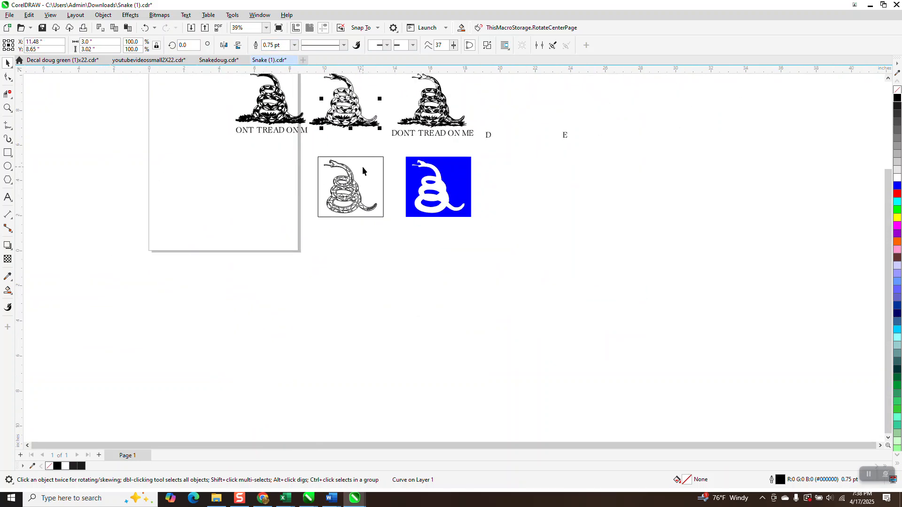
Inspect the newly outlined snake's head, coils and tail, and compare them with the filled design above the DONT TREAD ON ME text.
{"action": "left_click", "coordinate": [8, 108]}
{"action": "left_click_drag", "start_coordinate": [306, 84], "coordinate": [431, 136]}
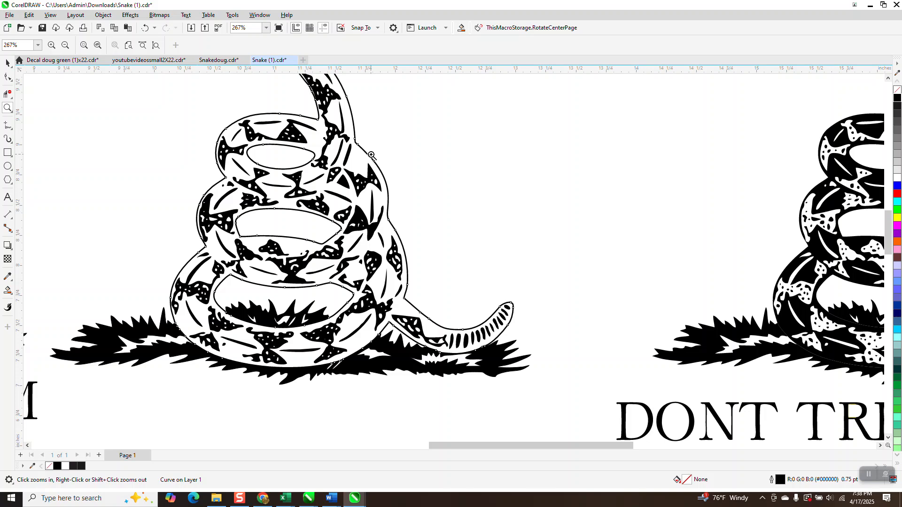
{"action": "scroll", "coordinate": [370, 154], "scroll_direction": "down", "scroll_amount": 2}
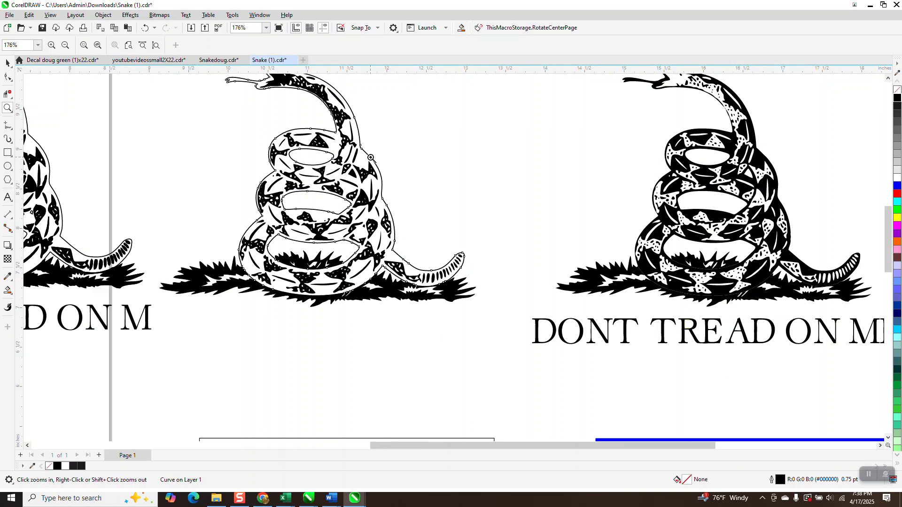
{"action": "left_click_drag", "start_coordinate": [272, 82], "coordinate": [326, 114]}
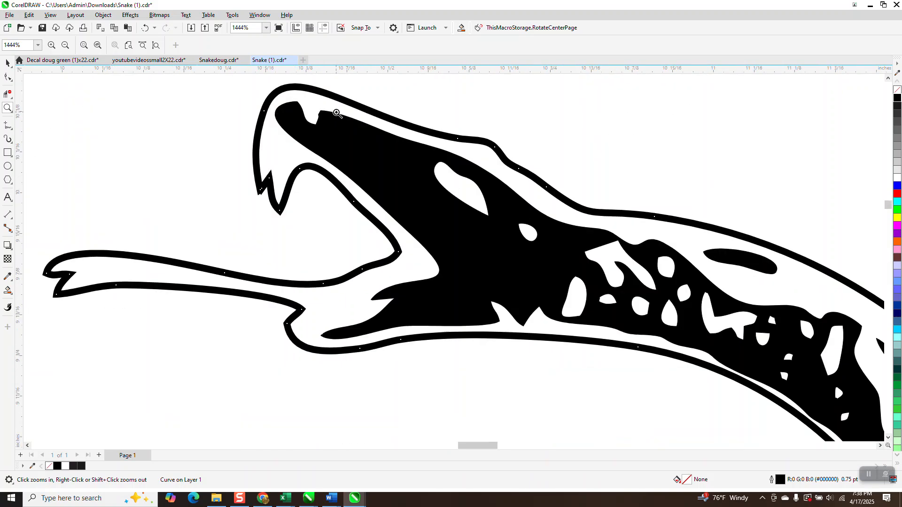
{"action": "scroll", "coordinate": [336, 117], "scroll_direction": "down", "scroll_amount": 3}
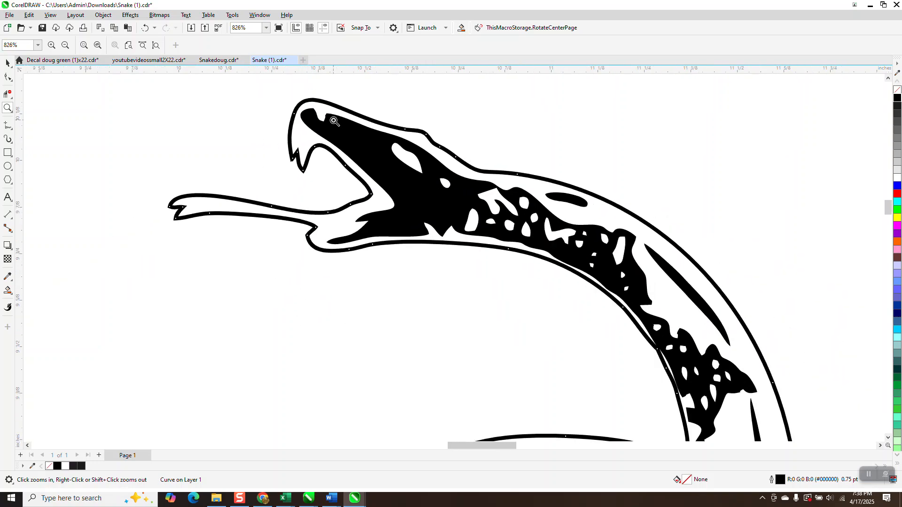
{"action": "scroll", "coordinate": [333, 121], "scroll_direction": "down", "scroll_amount": 4}
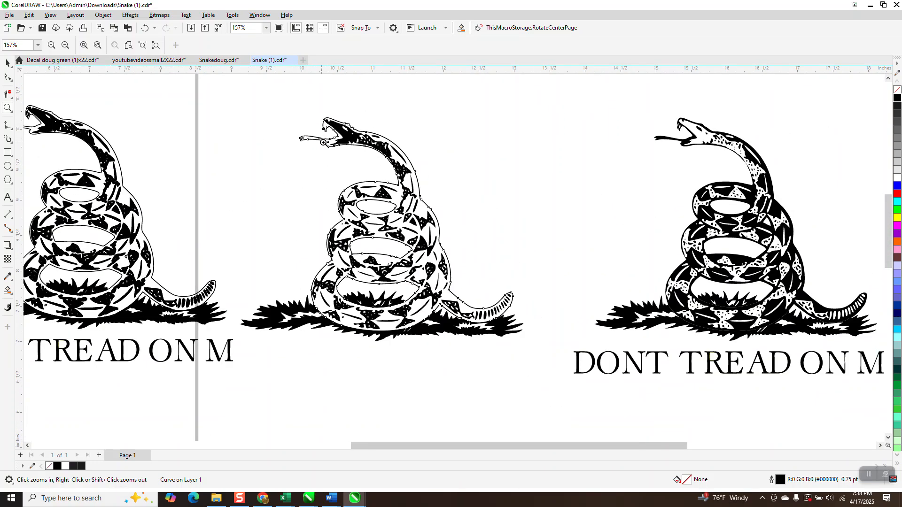
{"action": "left_click_drag", "start_coordinate": [634, 120], "coordinate": [797, 170]}
{"action": "scroll", "coordinate": [507, 157], "scroll_direction": "down", "scroll_amount": 2}
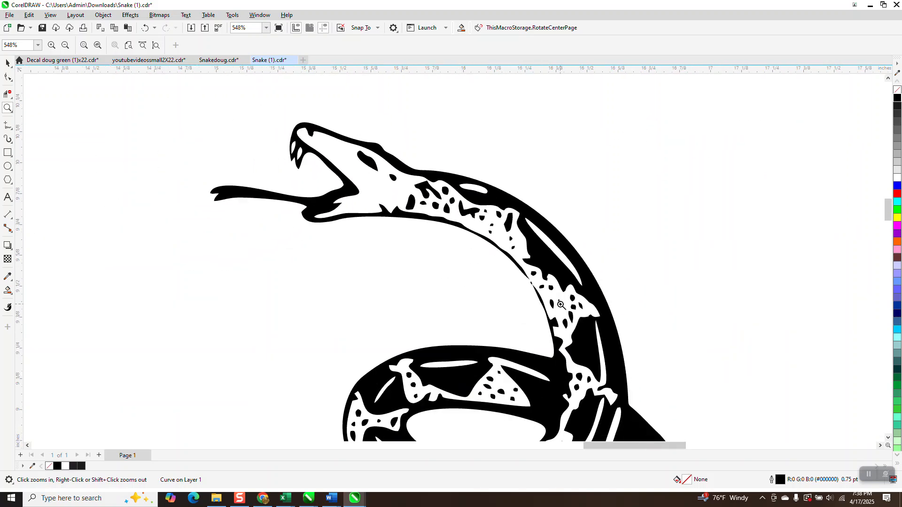
{"action": "scroll", "coordinate": [521, 219], "scroll_direction": "down", "scroll_amount": 2}
{"action": "scroll", "coordinate": [520, 219], "scroll_direction": "down", "scroll_amount": 4}
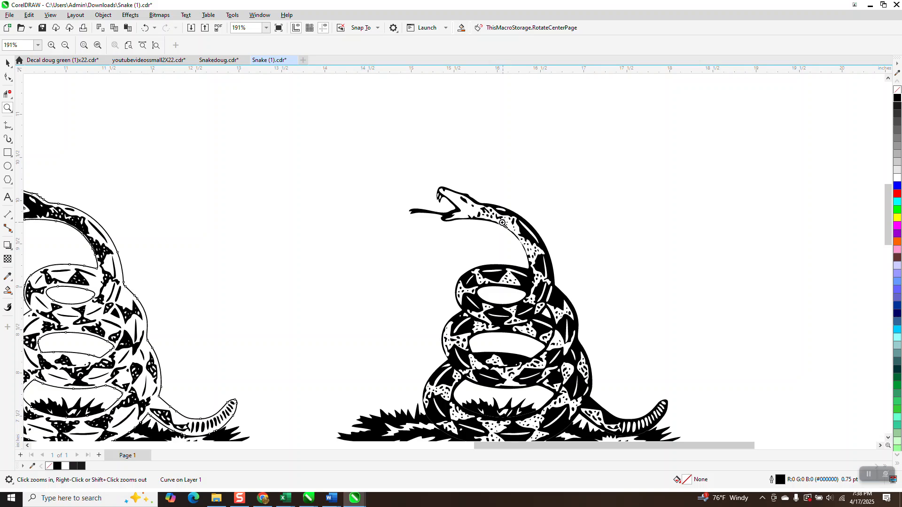
{"action": "scroll", "coordinate": [282, 244], "scroll_direction": "up", "scroll_amount": 6}
{"action": "scroll", "coordinate": [282, 245], "scroll_direction": "down", "scroll_amount": 2}
{"action": "scroll", "coordinate": [351, 162], "scroll_direction": "down", "scroll_amount": 2}
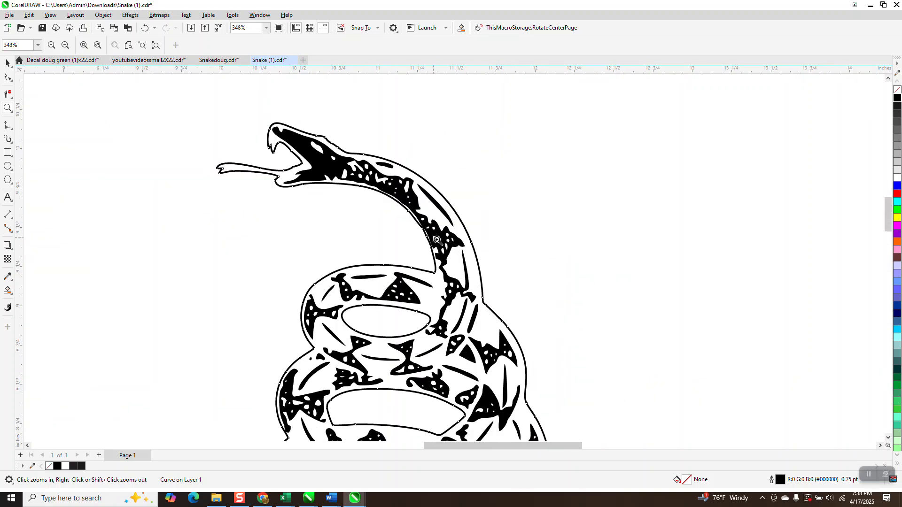
{"action": "scroll", "coordinate": [434, 238], "scroll_direction": "down", "scroll_amount": 2}
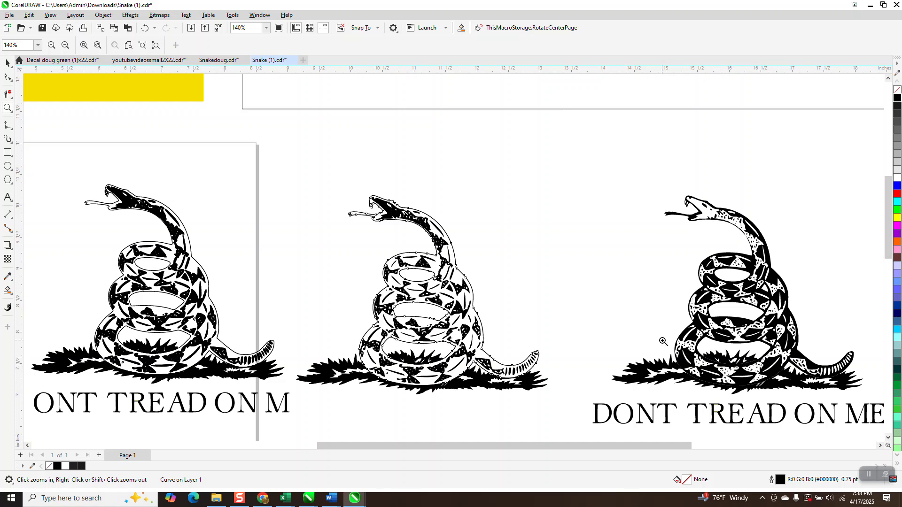
{"action": "left_click_drag", "start_coordinate": [321, 181], "coordinate": [547, 402]}
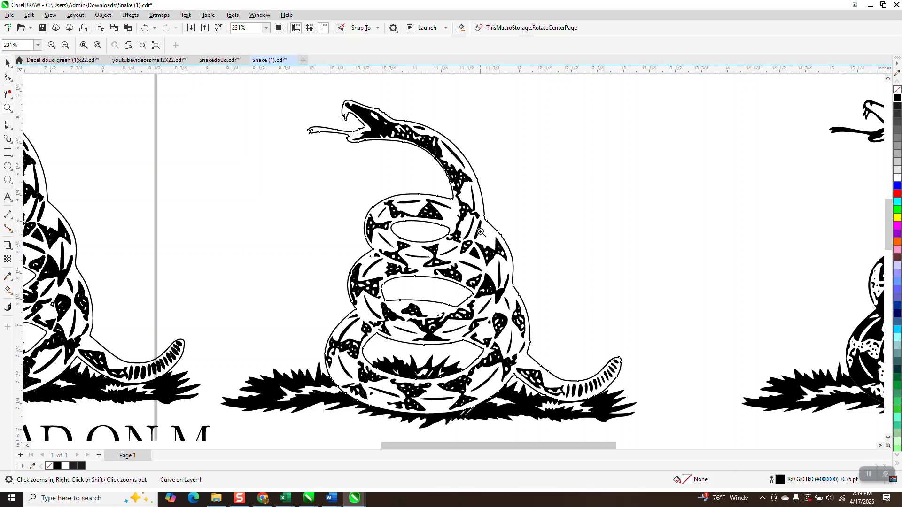
{"action": "scroll", "coordinate": [483, 232], "scroll_direction": "down", "scroll_amount": 2}
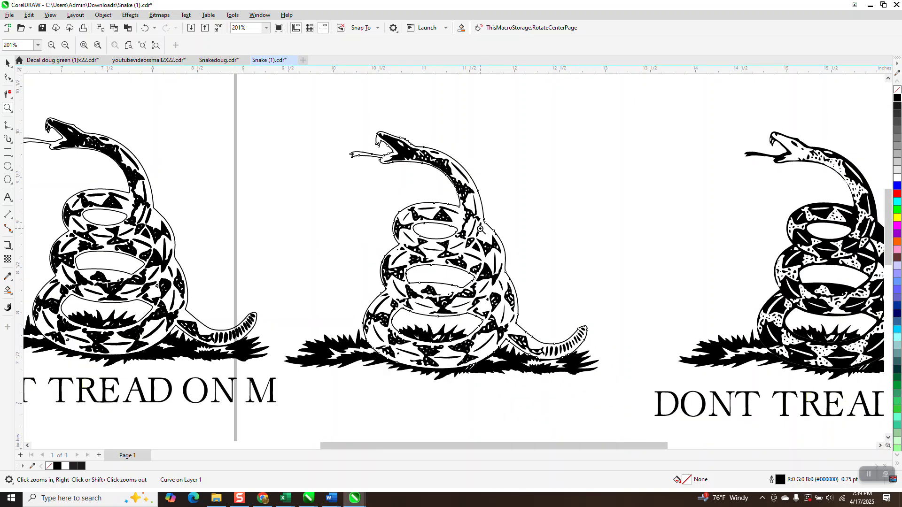